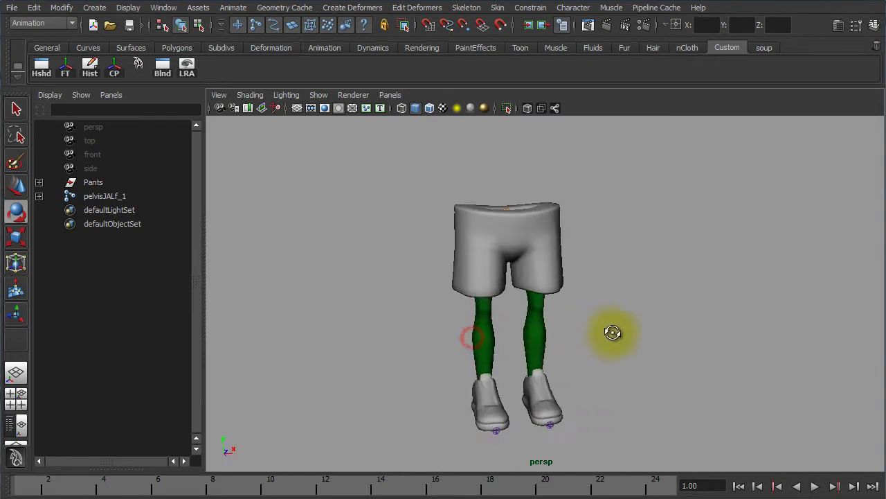
Examine the character's shorts, legs and shoes up close and from several angles
right_click_drag(600, 338, 720, 342, "alt")
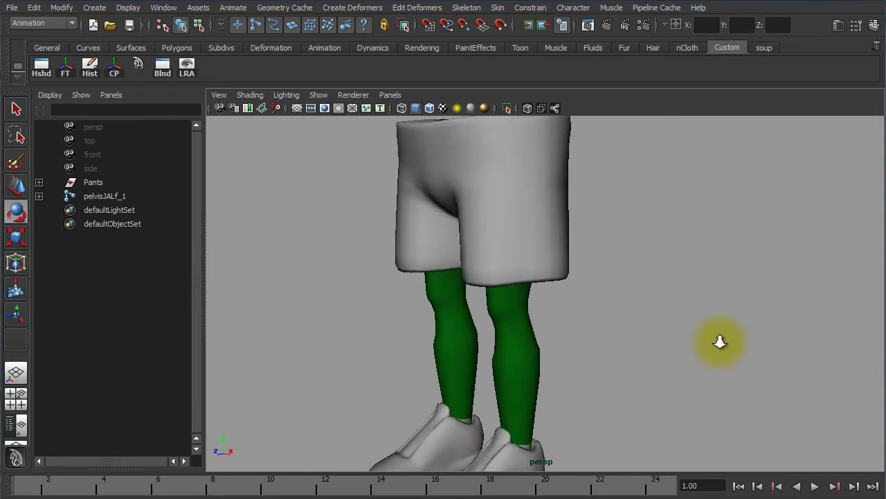
middle_click_drag(610, 311, 513, 260, "alt")
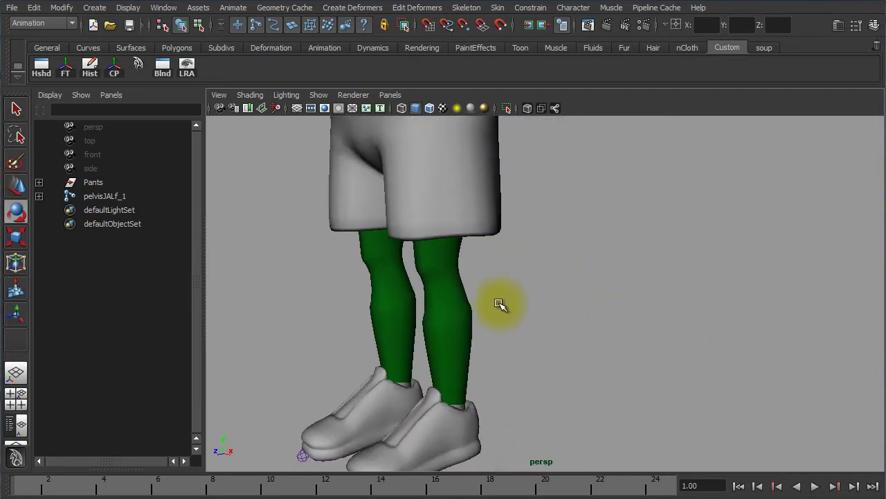
left_click_drag(424, 311, 510, 311)
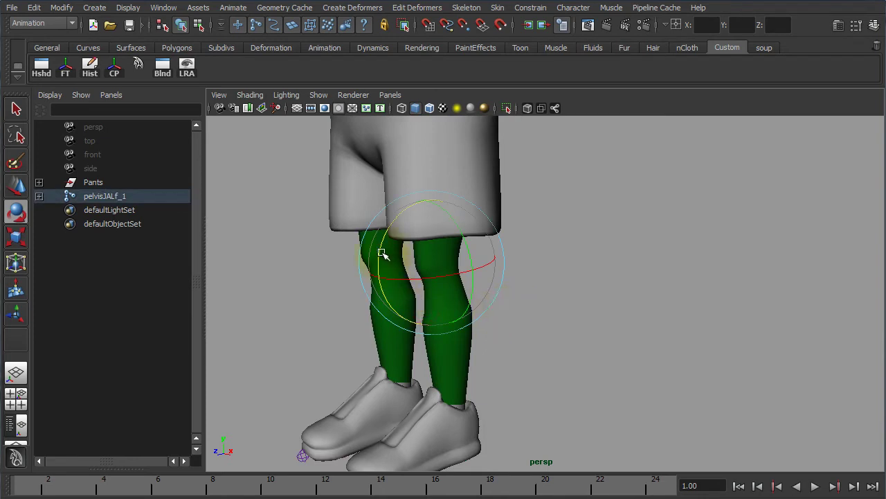
left_click_drag(383, 255, 587, 280)
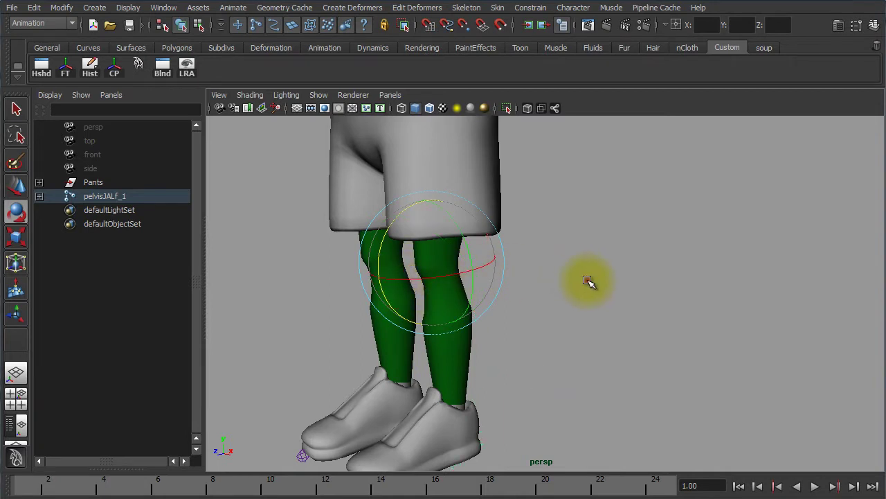
left_click(587, 280)
right_click_drag(574, 281, 419, 267, "alt")
middle_click_drag(468, 281, 533, 296, "alt")
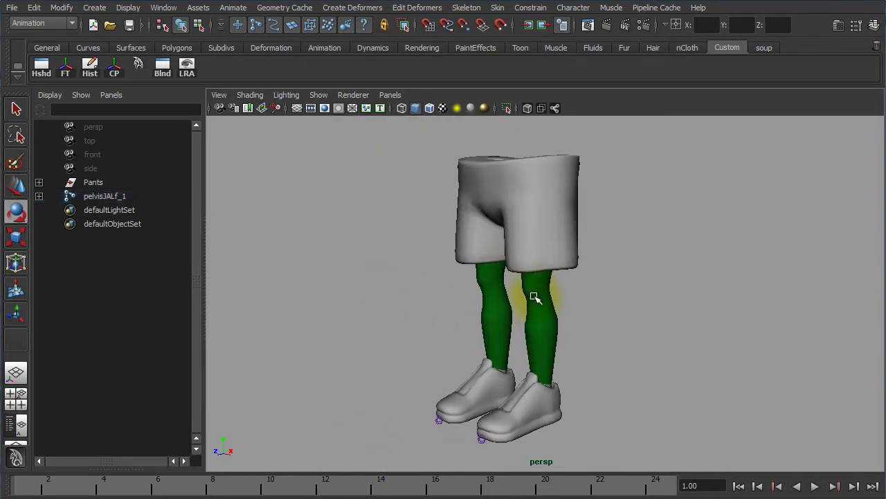
left_click_drag(406, 297, 427, 291, "alt")
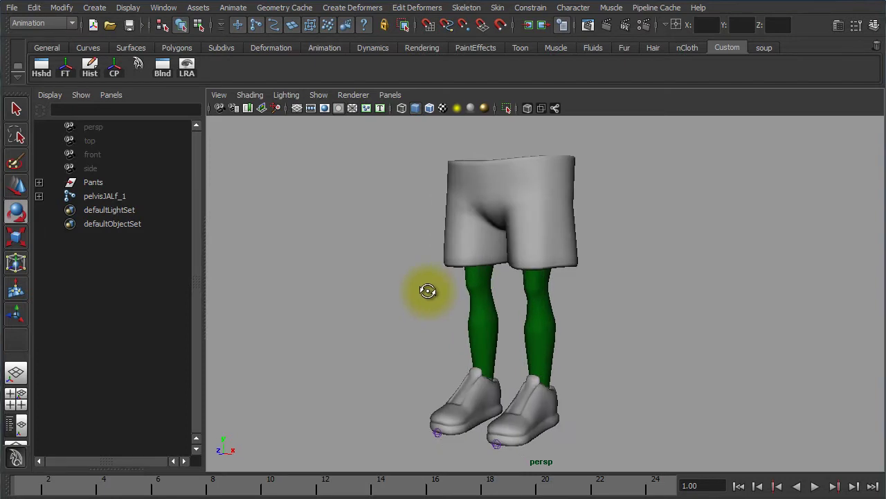
Expand the full pelvisJALf_1 joint hierarchy and turn on X-ray joint display so the skeleton shows through the mesh
left_click(104, 197)
left_click(40, 197, "shift")
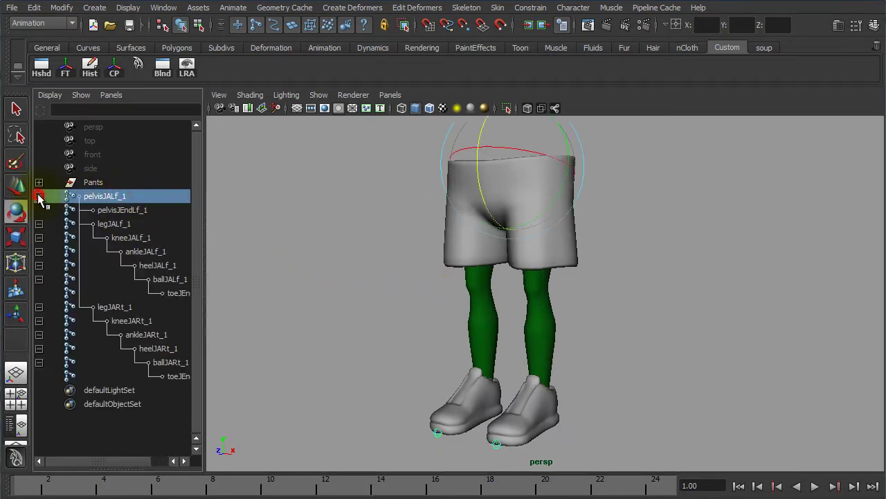
left_click_drag(158, 378, 148, 212)
left_click(555, 110)
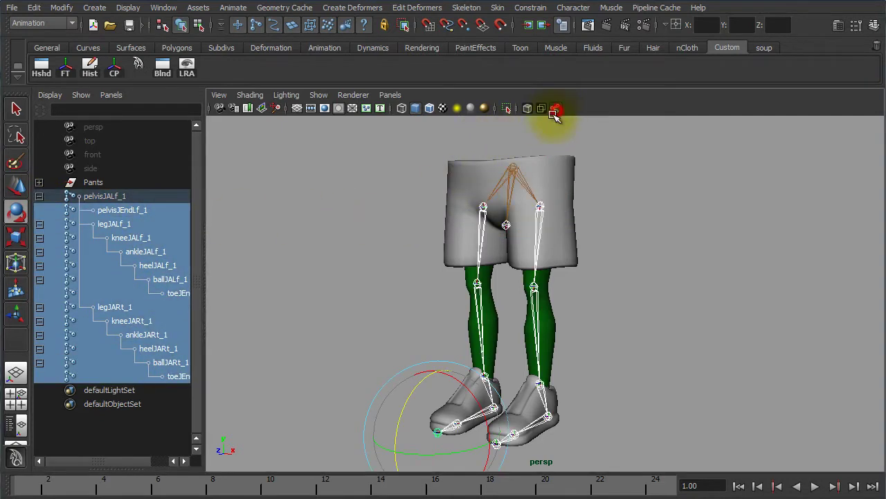
Collapse the pelvisJALf_1 hierarchy, expand the Pants group and inspect its Pants_1 mesh
left_click(107, 199)
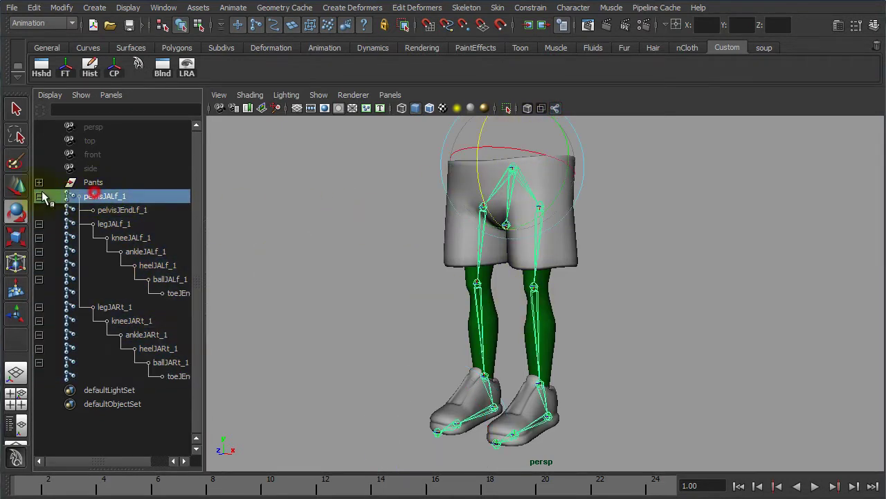
left_click(39, 197)
left_click(94, 181)
left_click(40, 182)
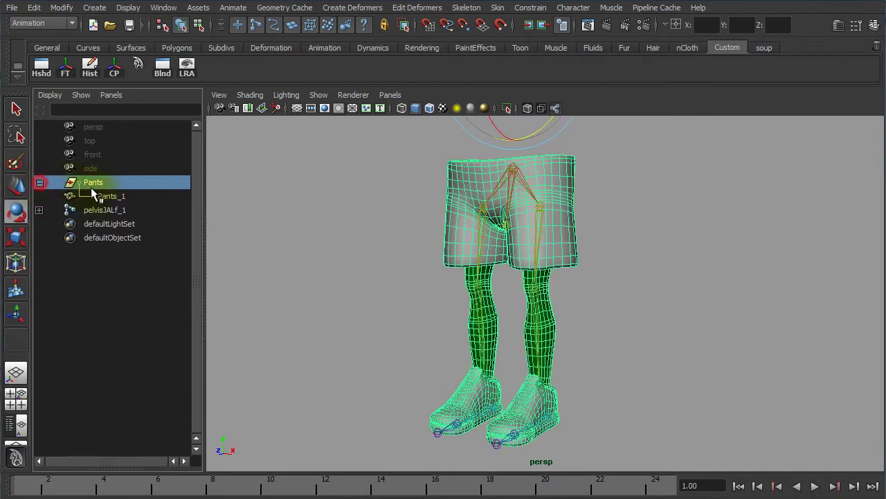
left_click(104, 196)
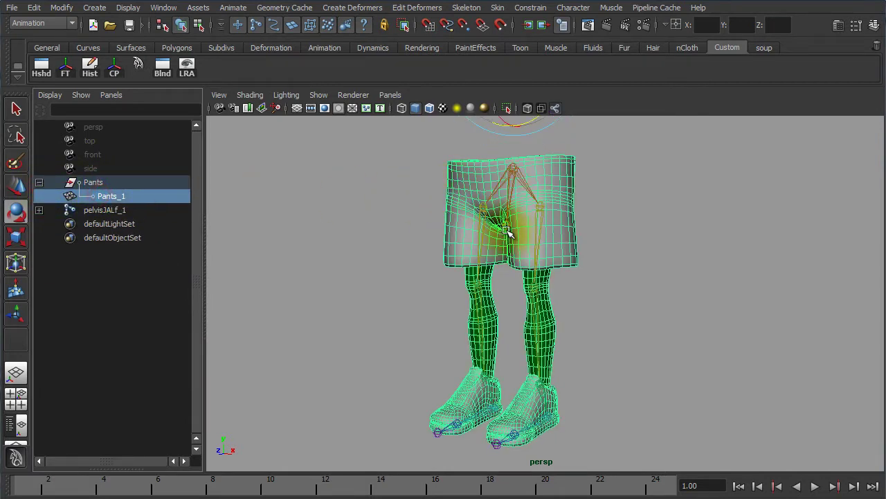
left_click(295, 229)
Expand the pelvisJALf_1 hierarchy fully again and examine the skeleton's joints around both feet
left_click(111, 210)
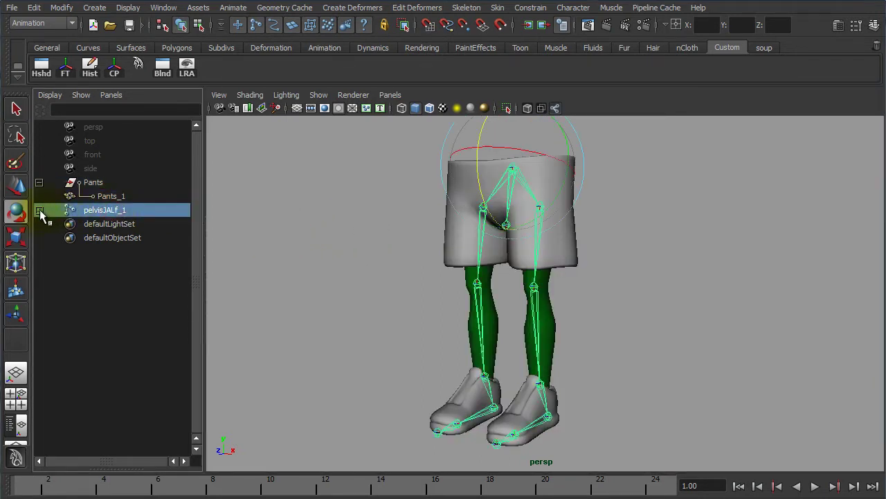
left_click(40, 210)
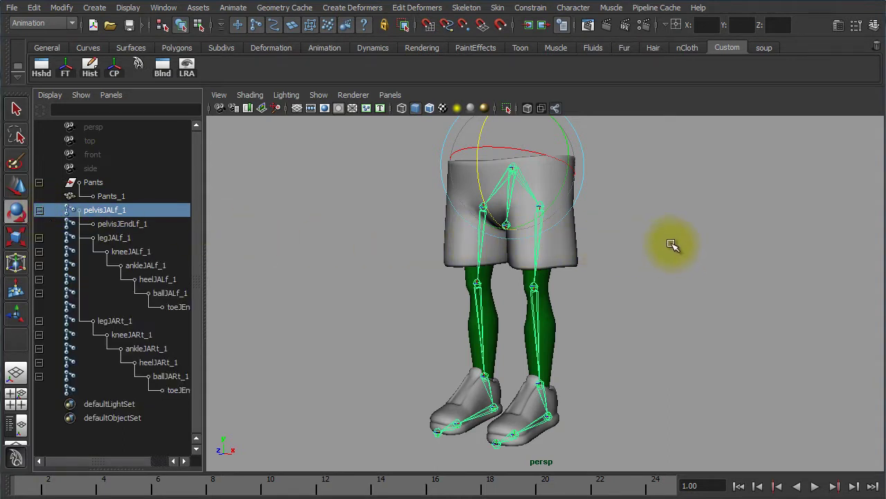
middle_click_drag(595, 317, 621, 226, "alt")
left_click_drag(500, 267, 411, 264, "alt")
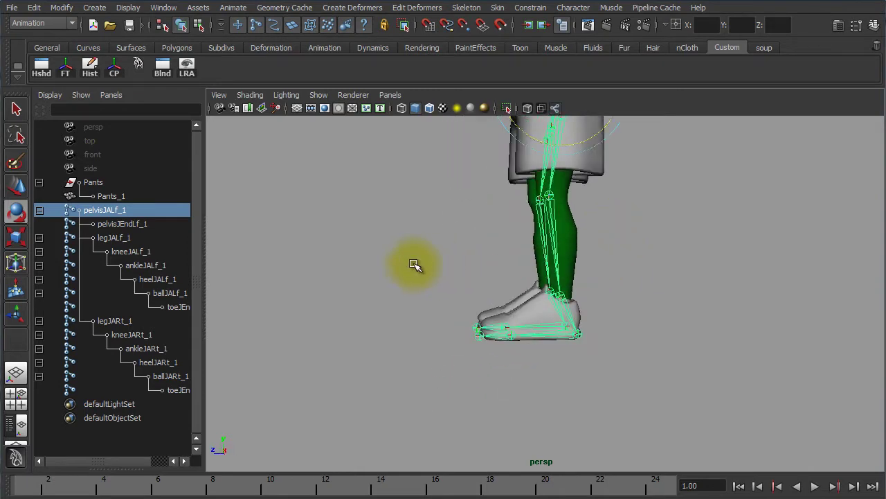
right_click_drag(414, 264, 705, 301, "alt")
left_click_drag(605, 291, 632, 297, "alt")
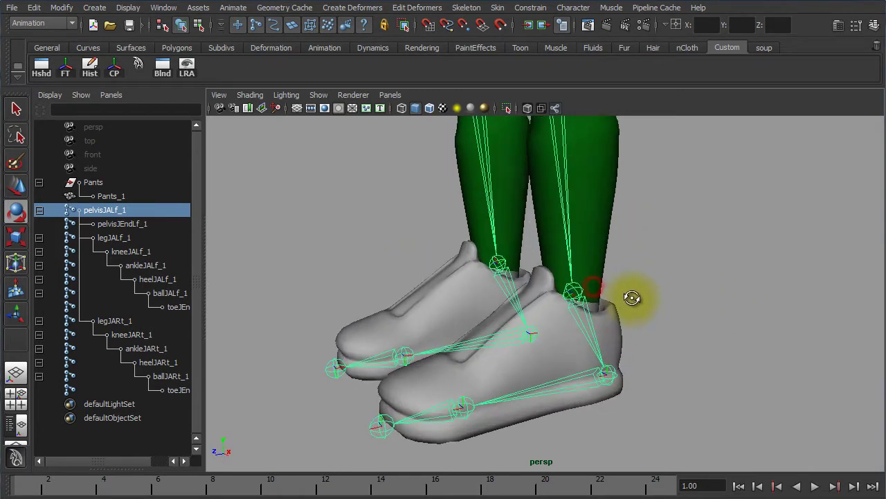
right_click_drag(505, 411, 538, 389, "alt")
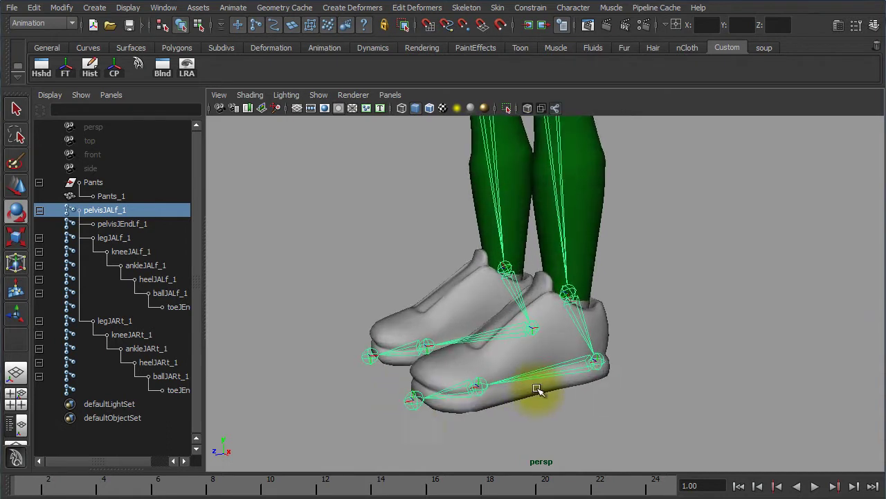
Inspect the left foot's toe end joint and ball joint individually, and finish with the whole skeleton in view
left_click(410, 397)
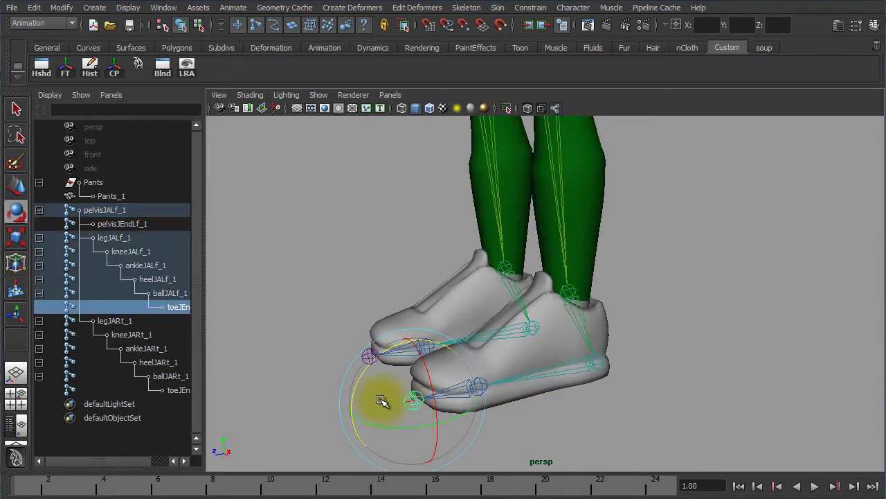
mouse_move(381, 401)
left_mouse_down()
mouse_move(358, 383)
mouse_move(356, 406)
mouse_move(376, 360)
mouse_move(379, 386)
mouse_move(378, 372)
left_mouse_up()
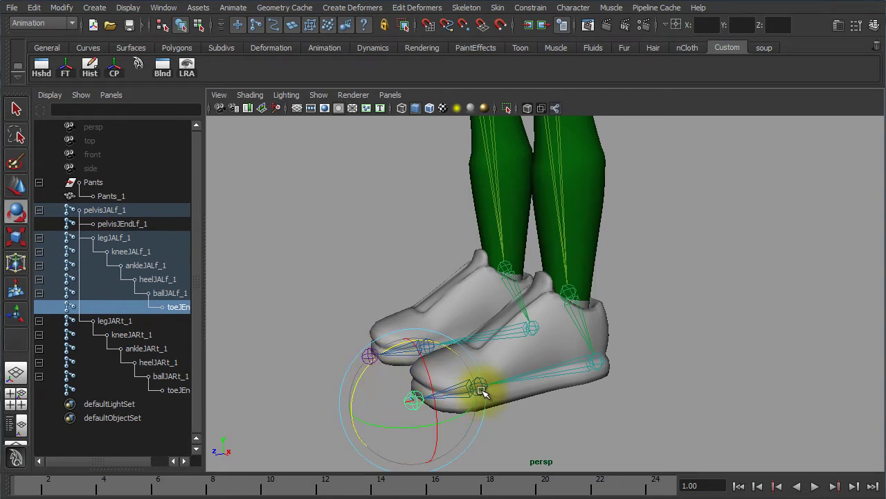
scroll(582, 405, "down", 2)
left_click(580, 406)
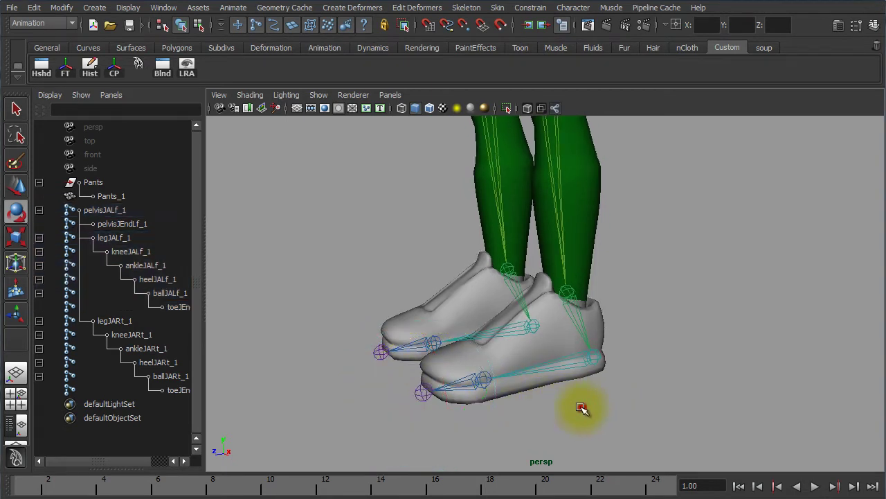
left_click(471, 382)
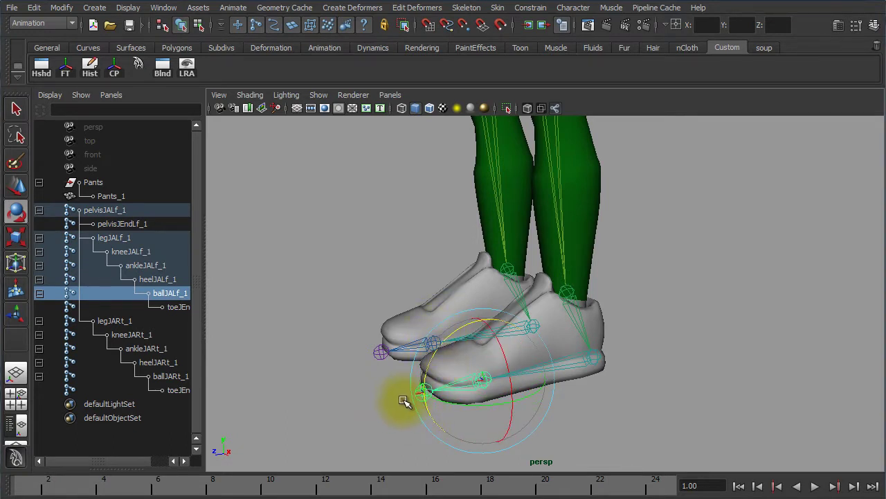
left_click(610, 404)
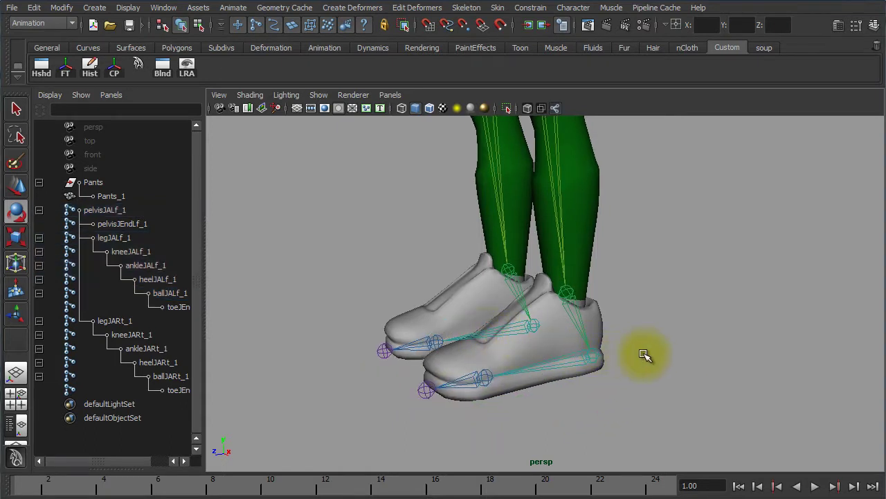
right_click_drag(647, 356, 489, 333, "alt")
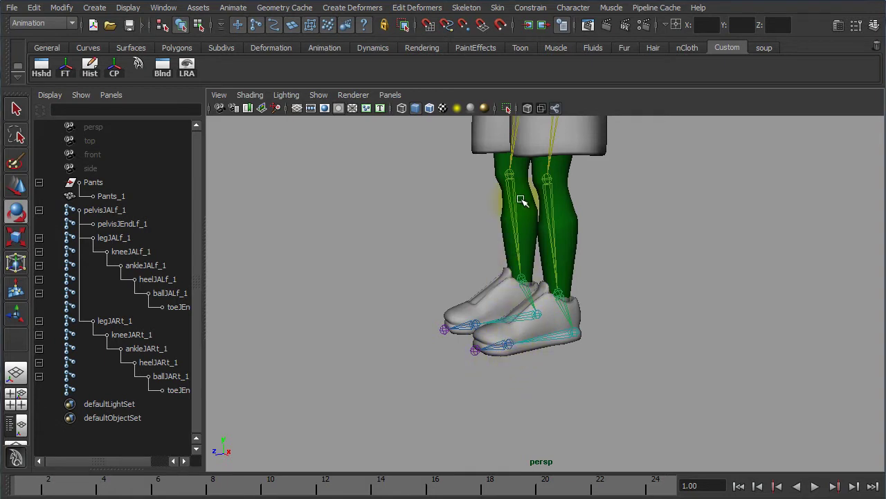
middle_click_drag(626, 212, 646, 304, "alt")
right_click_drag(646, 304, 598, 297, "alt")
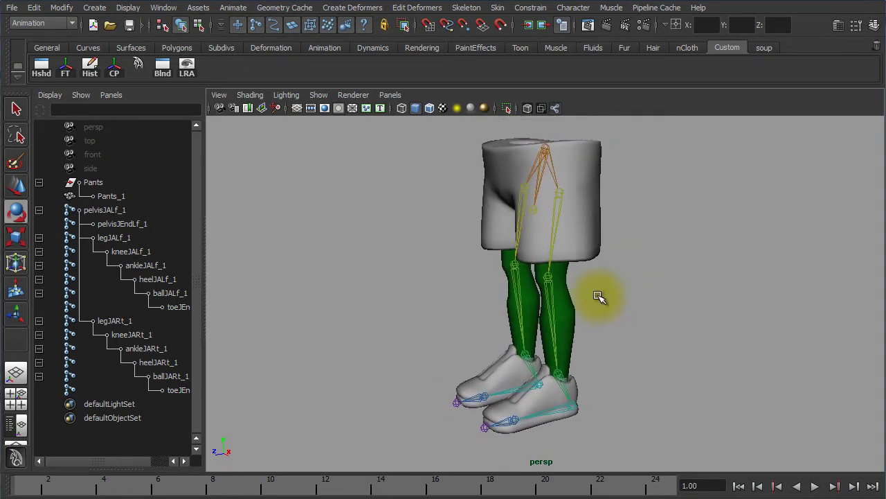
Select every joint from pelvisJALf_1 down, leaving out the end joints pelvisJEndLf_1, toeJEndLf_1 and toeJEndRt_1
left_click(115, 210)
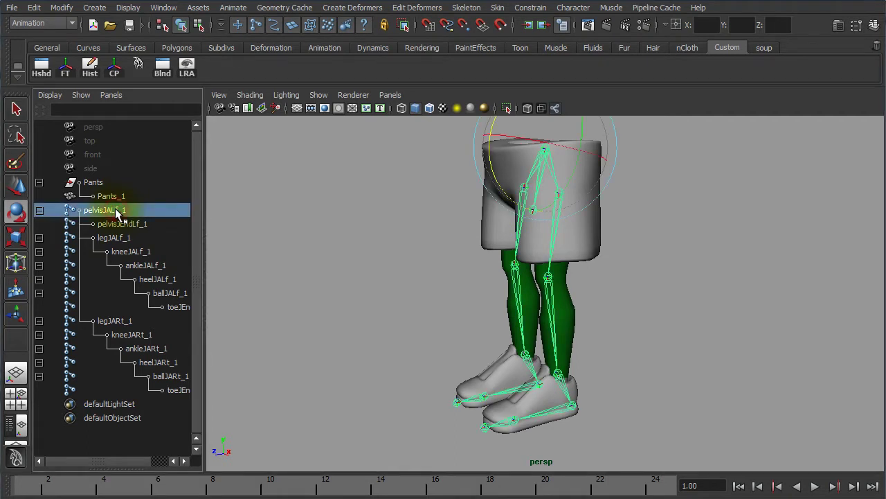
middle_click_drag(116, 215, 125, 376)
left_click(144, 392, "shift")
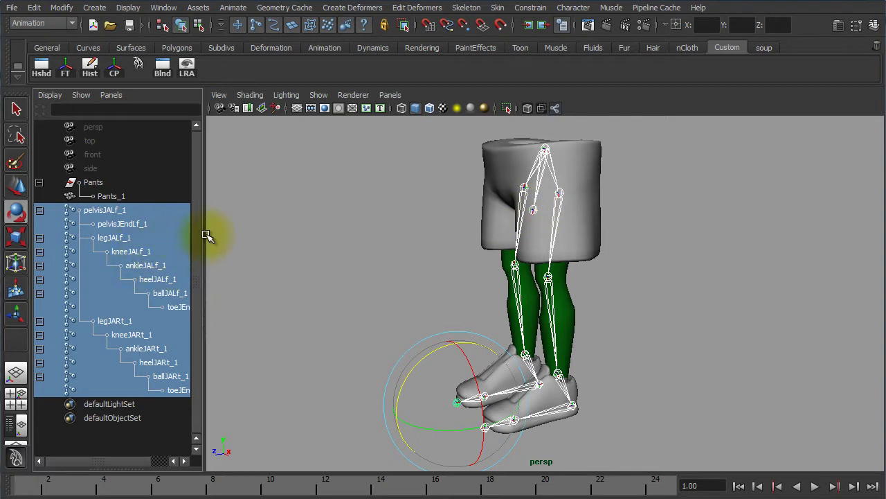
left_click_drag(205, 236, 270, 233)
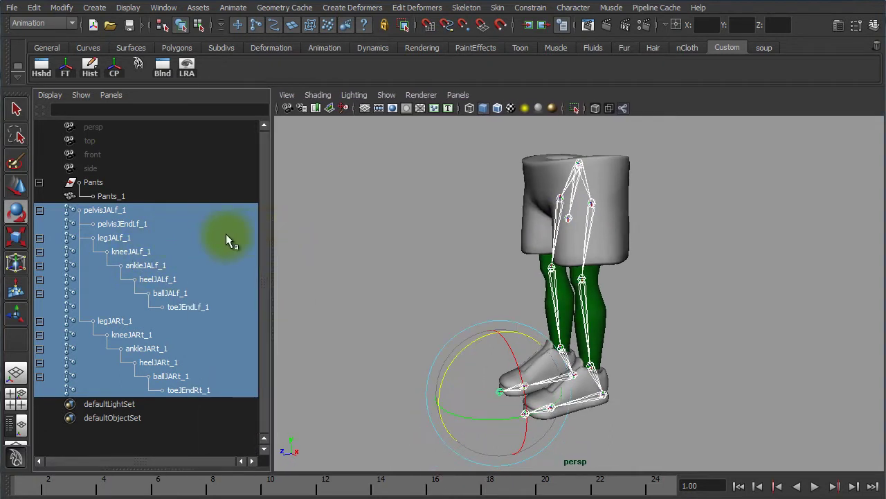
left_click(143, 223, "ctrl")
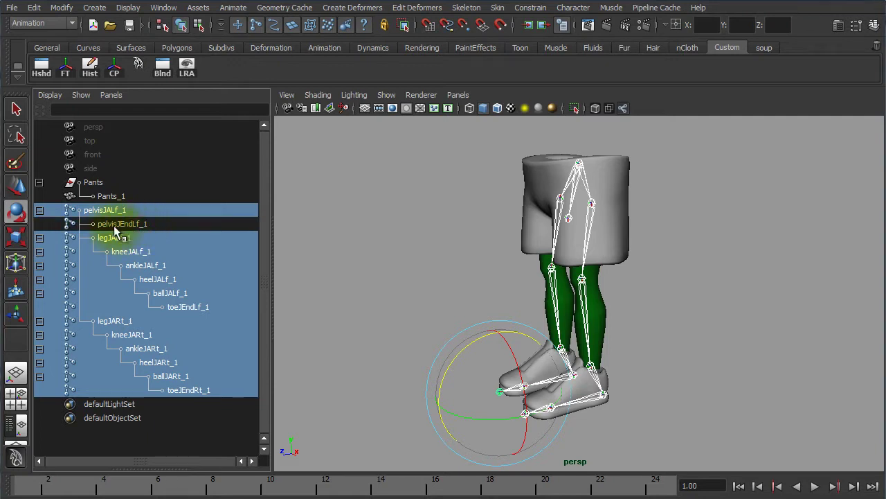
left_click(178, 304, "ctrl")
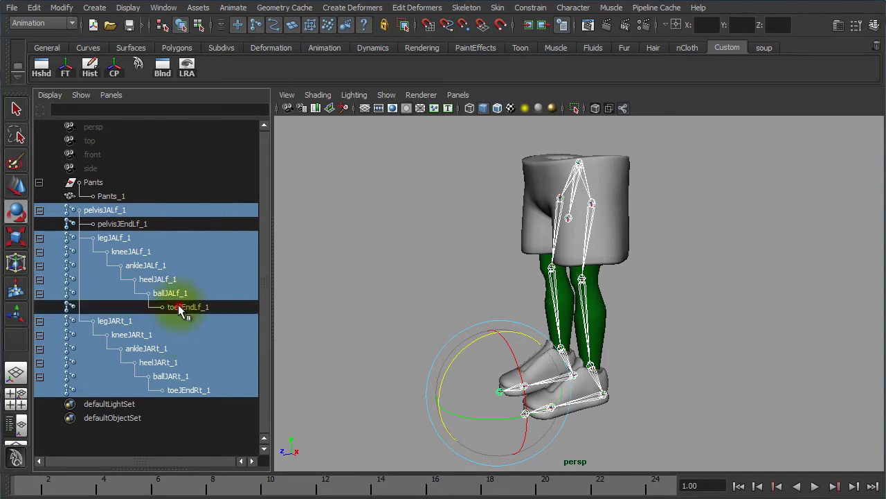
left_click(186, 391, "ctrl")
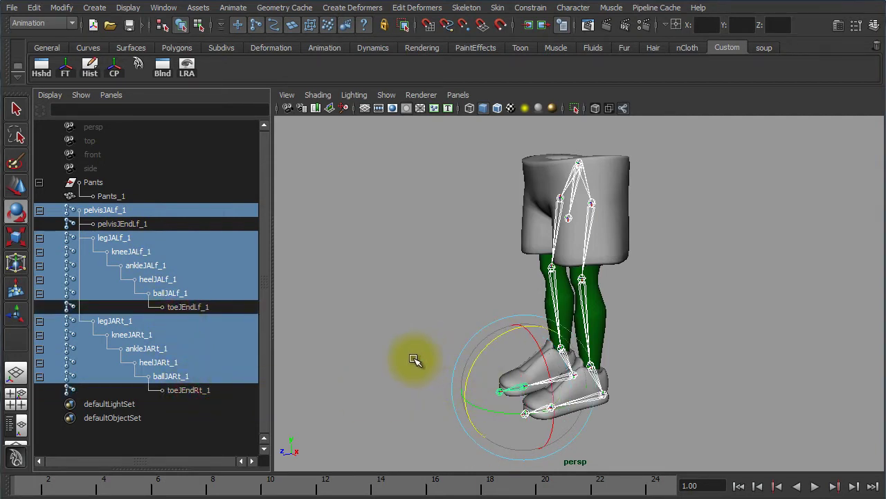
Examine the ankle, heel, ball and toe joint placement inside the shoes from several angles, ending with a side view
right_click_drag(665, 429, 747, 423, "alt")
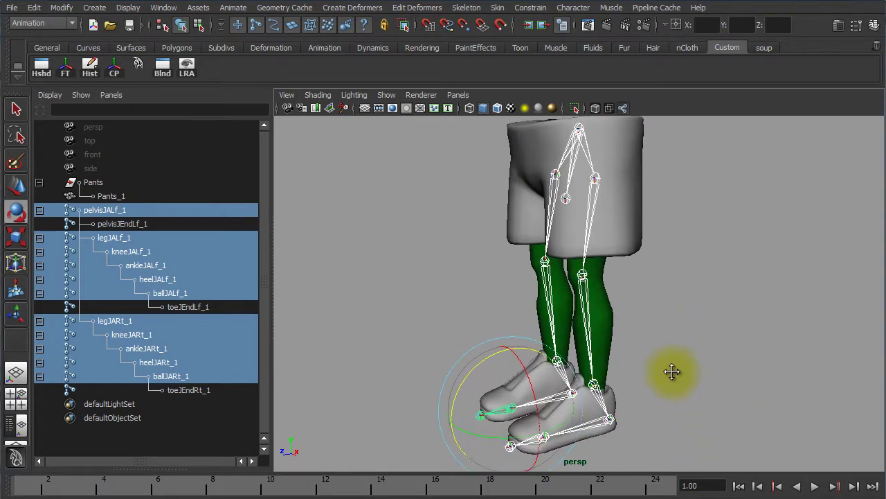
middle_click_drag(624, 408, 515, 305, "alt")
right_click_drag(516, 305, 695, 330, "alt")
middle_click_drag(642, 305, 833, 302, "alt")
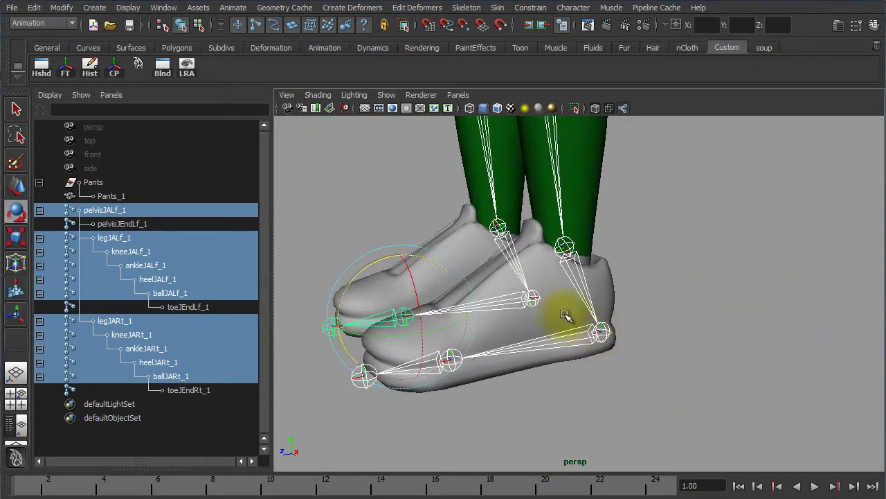
left_click_drag(707, 366, 689, 362, "alt")
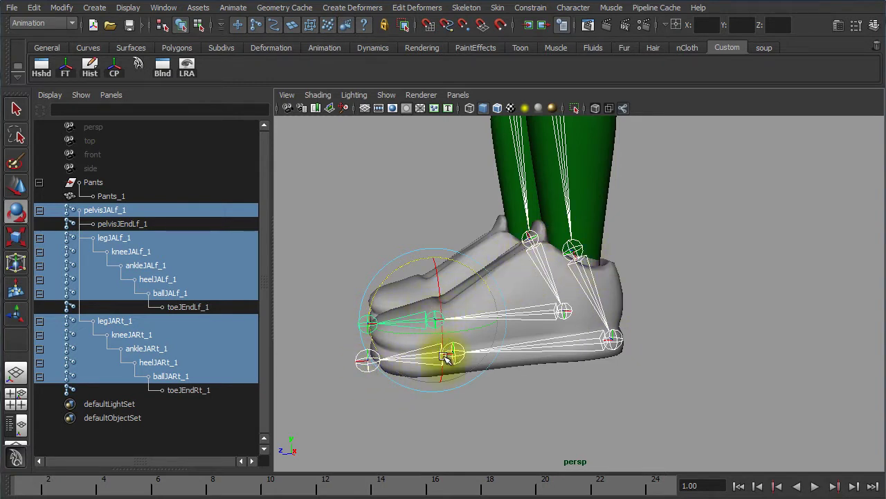
mouse_move(455, 369)
left_mouse_down("alt")
mouse_move(512, 420)
mouse_move(460, 356)
left_mouse_up("alt")
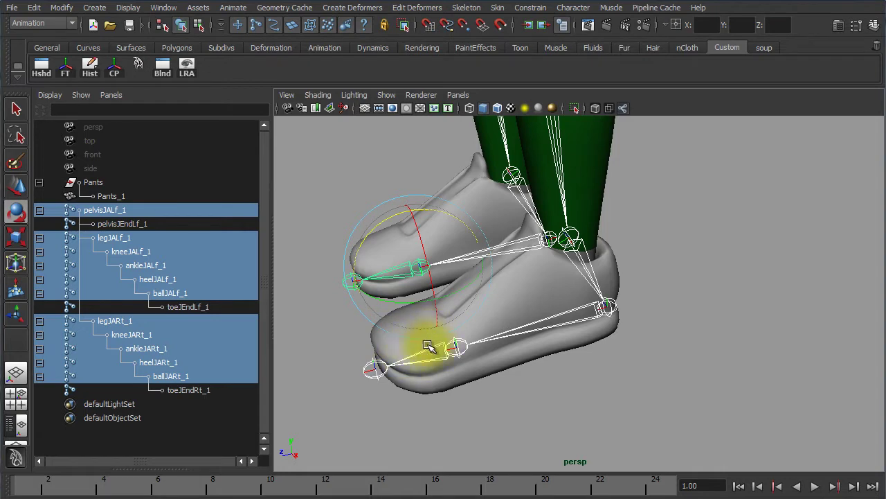
right_click_drag(679, 363, 512, 331, "alt")
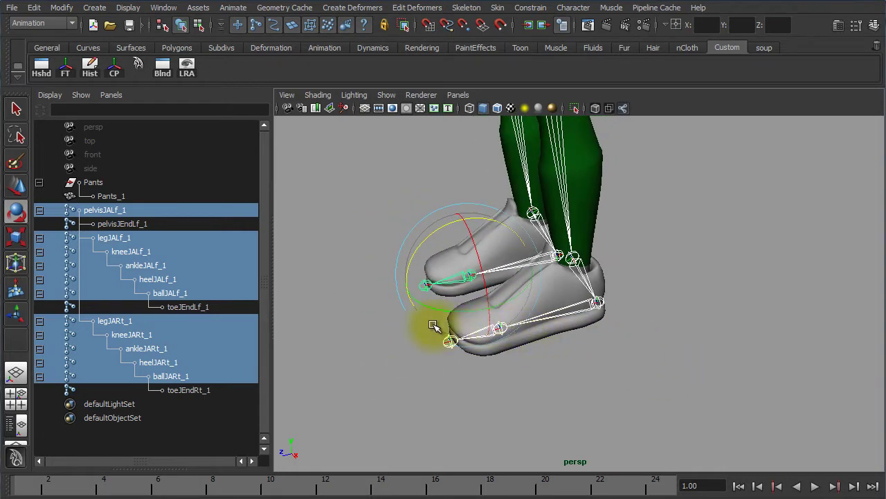
left_click_drag(685, 348, 647, 313, "alt")
right_click_drag(609, 333, 811, 341, "alt")
left_click_drag(700, 322, 681, 299, "alt")
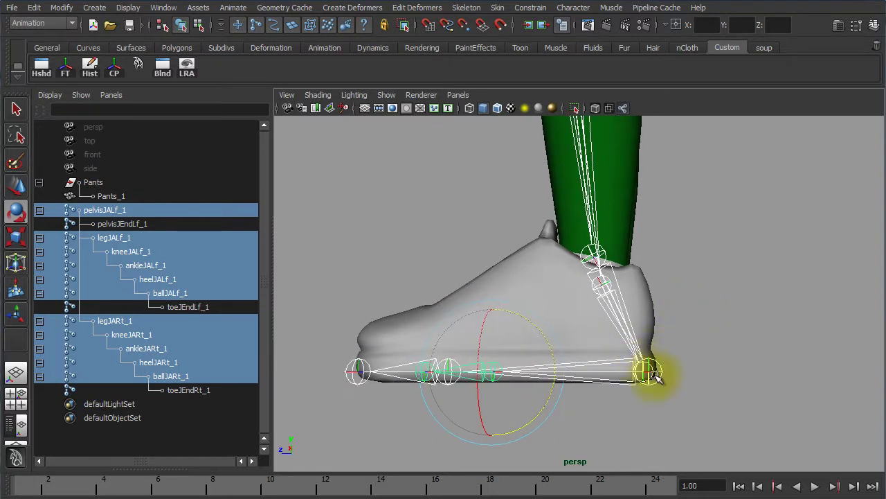
Remove heelJALf_1 and heelJARt_1 from the joint selection and add the Pants_1 mesh to it
left_click_drag(650, 372, 651, 375, "alt")
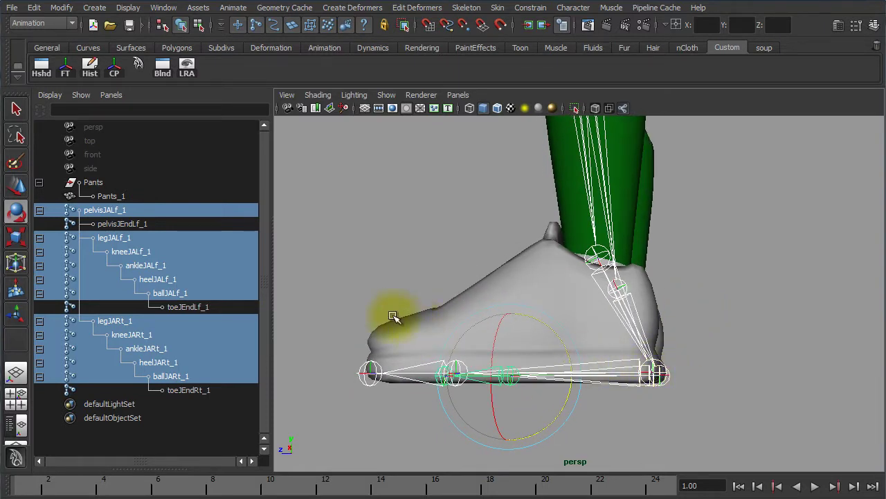
left_click(183, 278, "ctrl")
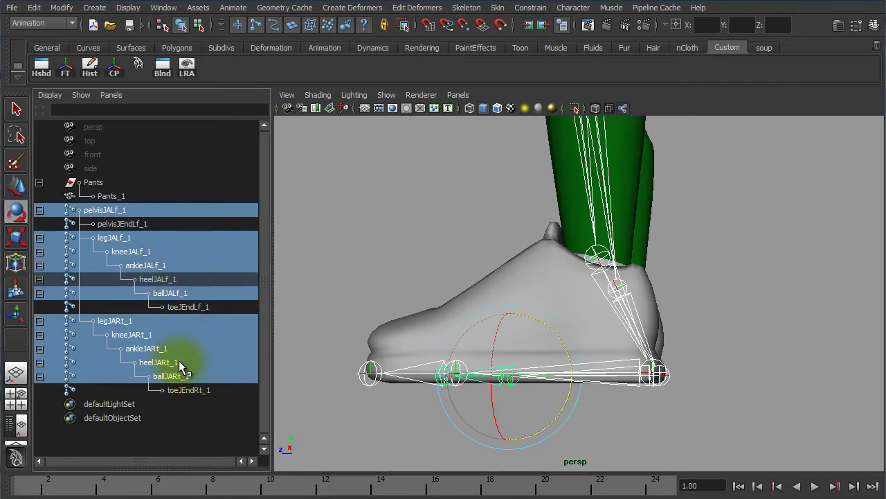
left_click(179, 362, "ctrl")
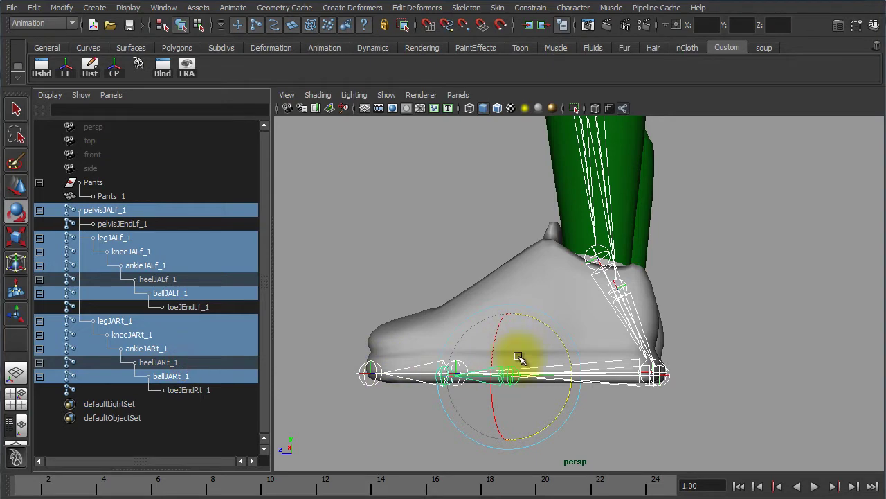
right_click_drag(721, 402, 427, 265, "alt")
left_click_drag(427, 265, 485, 283, "alt")
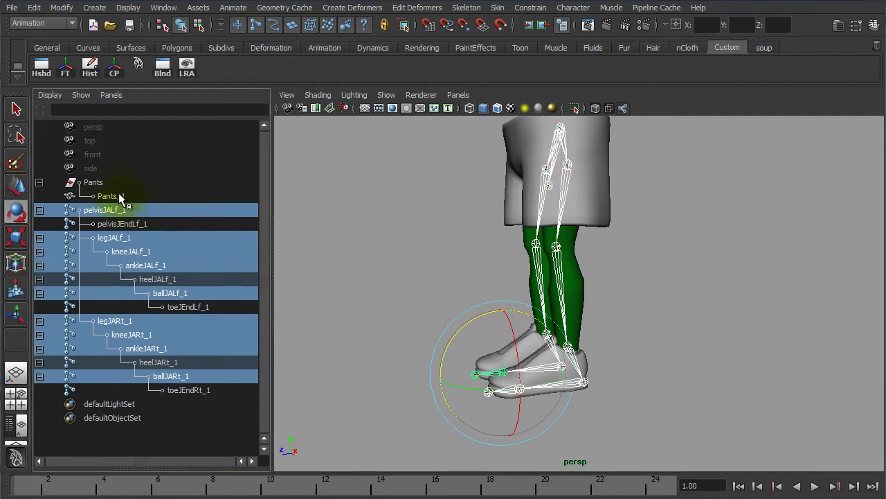
left_click(111, 196, "ctrl")
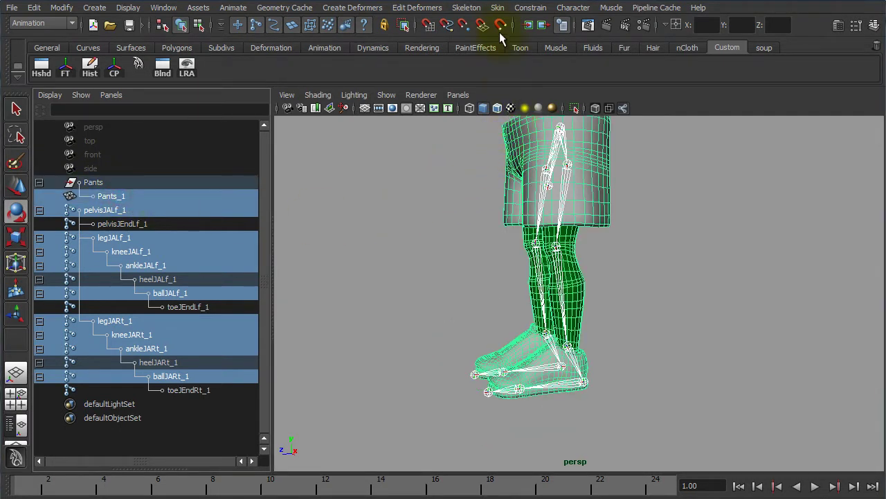
Open the Smooth Bind options and reset all settings to their defaults
left_click(498, 8)
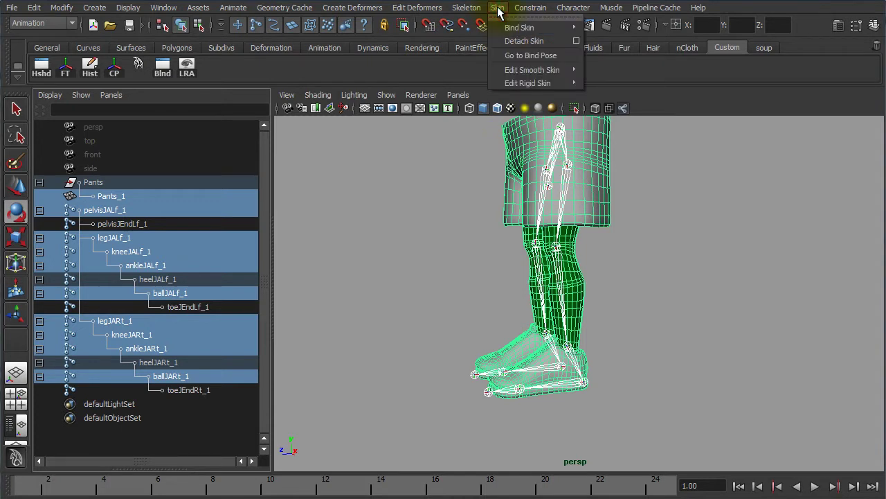
mouse_move(504, 28)
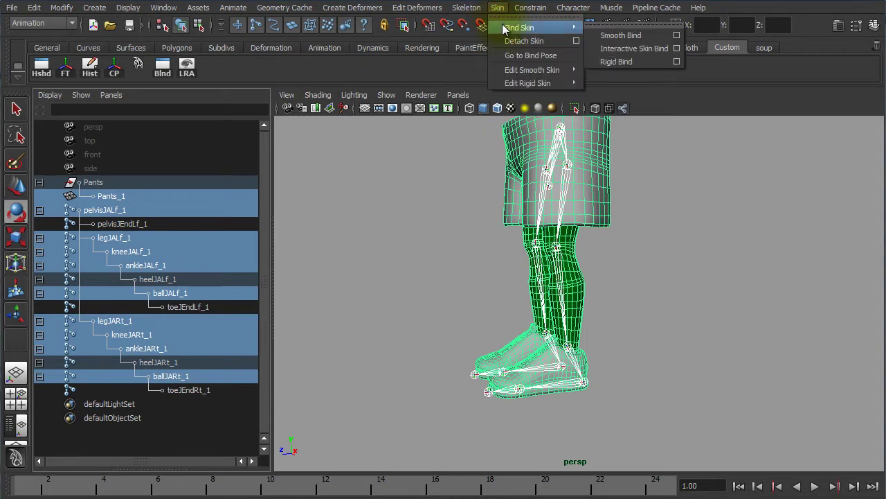
left_click(676, 35)
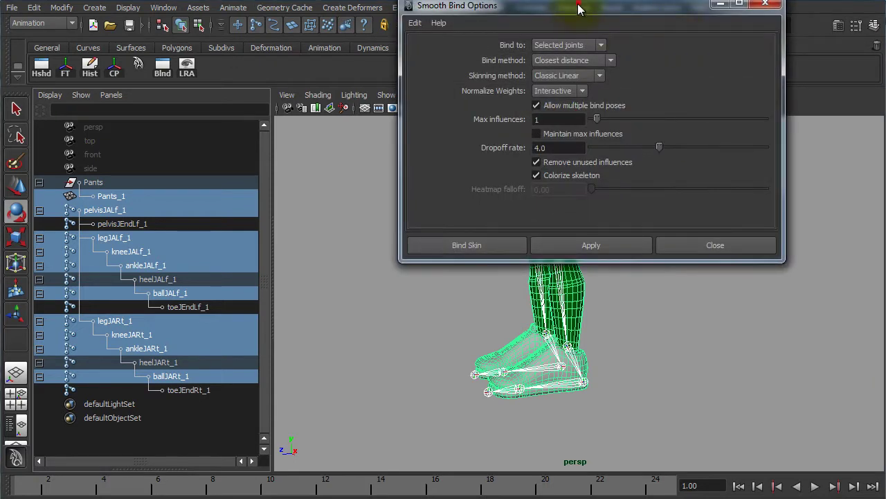
left_click_drag(579, 7, 428, 97)
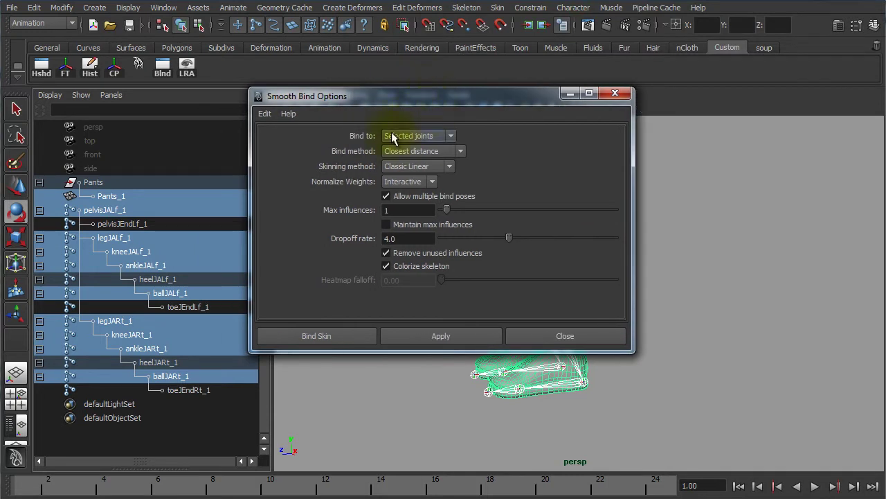
left_click(265, 114)
left_click(275, 141)
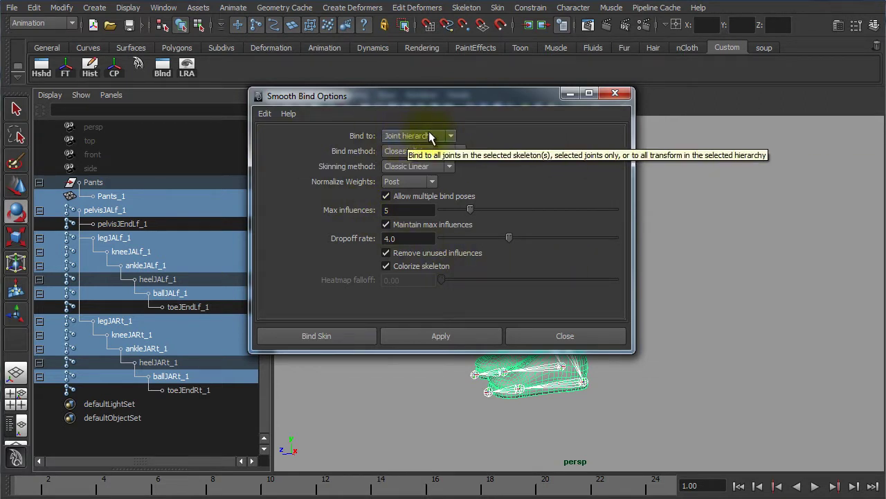
Set the smooth bind to use Selected joints with the Closest distance bind method
left_click(451, 137)
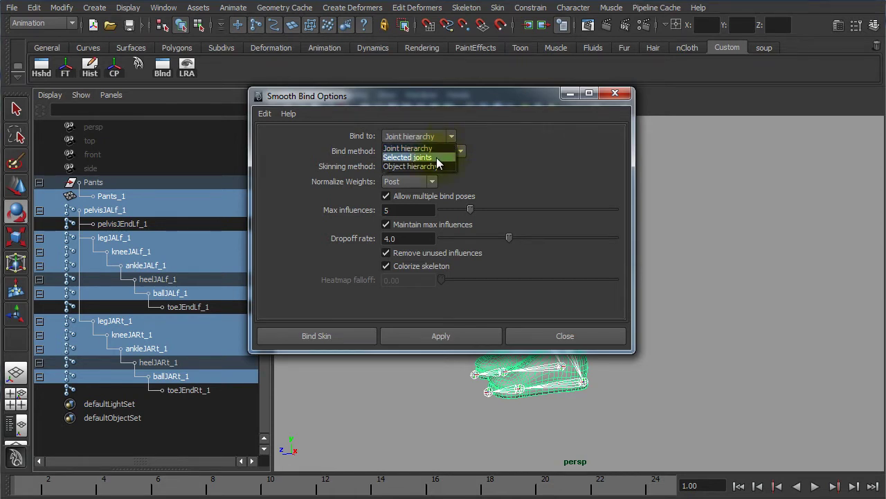
left_click(436, 158)
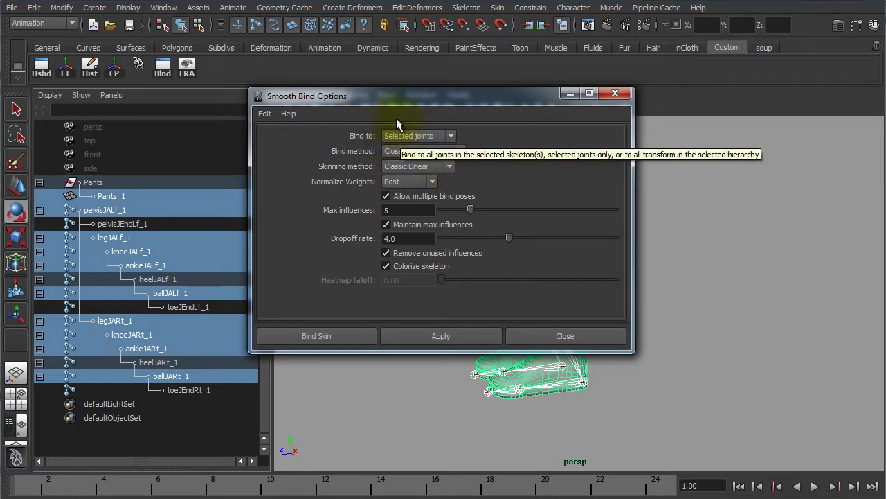
left_click_drag(400, 99, 480, 97)
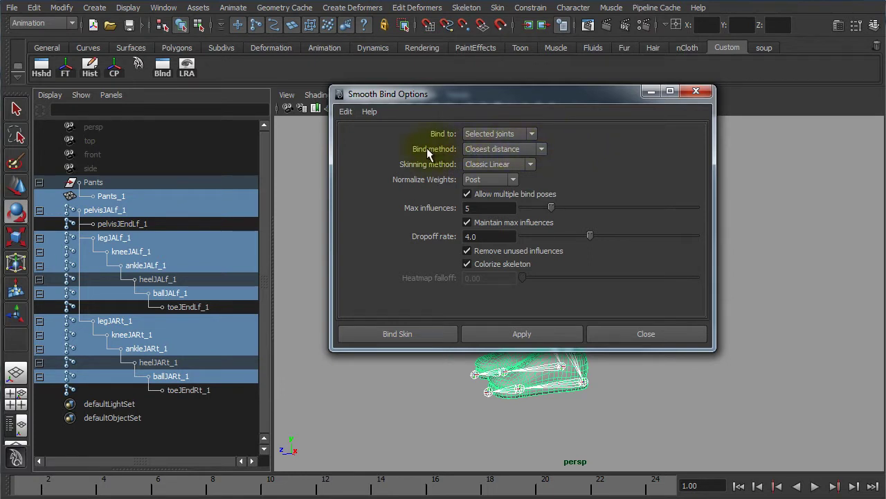
left_click(541, 150)
left_click(516, 162)
left_click_drag(506, 103, 290, 138)
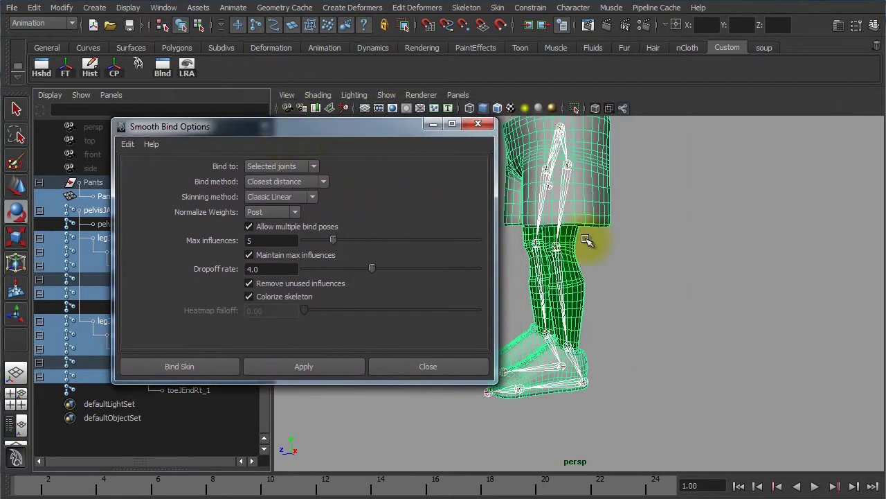
Frame the knee joint and surrounding leg mesh closely, and choose Classic Linear as the skinning method
left_click_drag(630, 263, 712, 262, "alt")
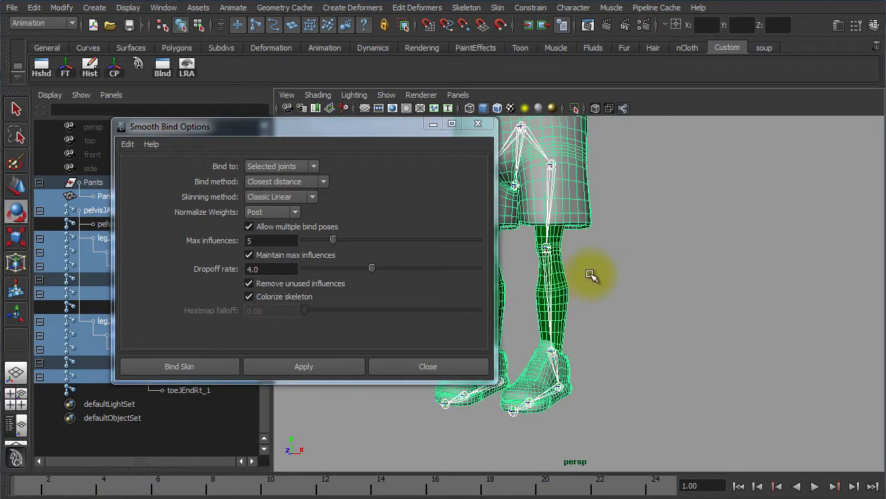
right_click_drag(593, 277, 768, 291, "alt")
middle_click_drag(705, 276, 788, 325, "alt")
right_click_drag(655, 299, 885, 316, "alt")
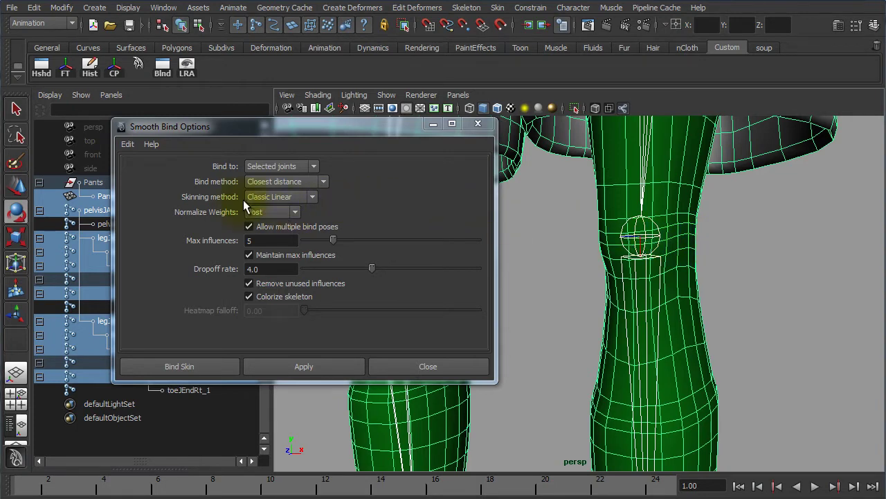
left_click(313, 197)
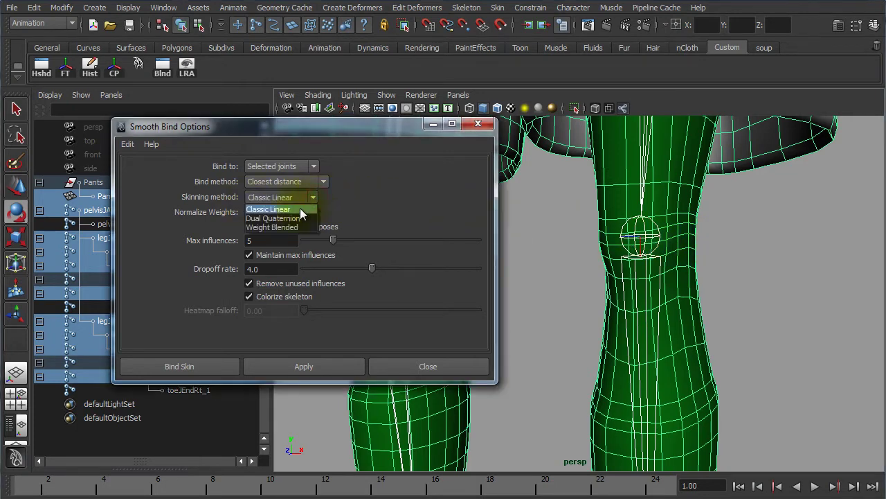
left_click(301, 209)
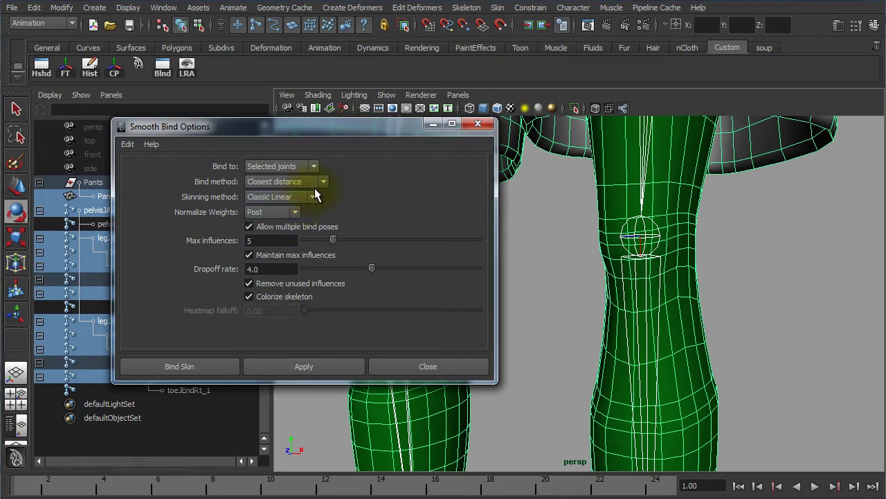
Try Dual Quaternion as the skinning method
left_click_drag(319, 131, 401, 117)
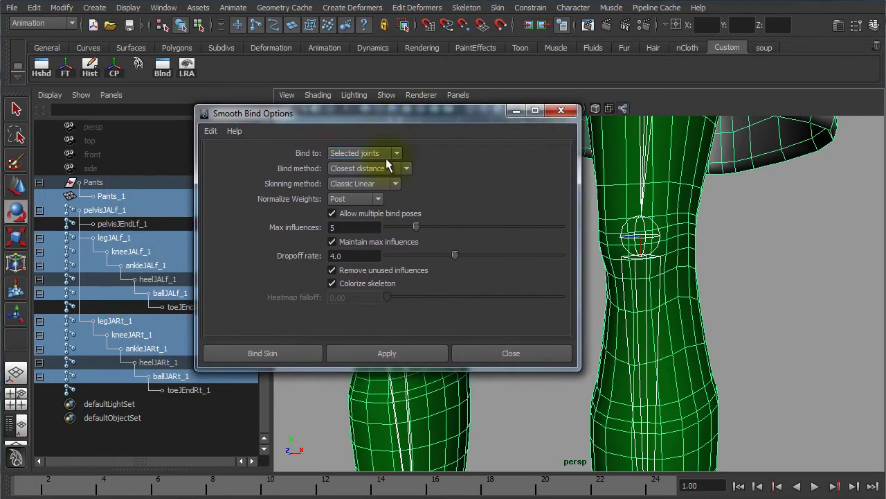
left_click(396, 184)
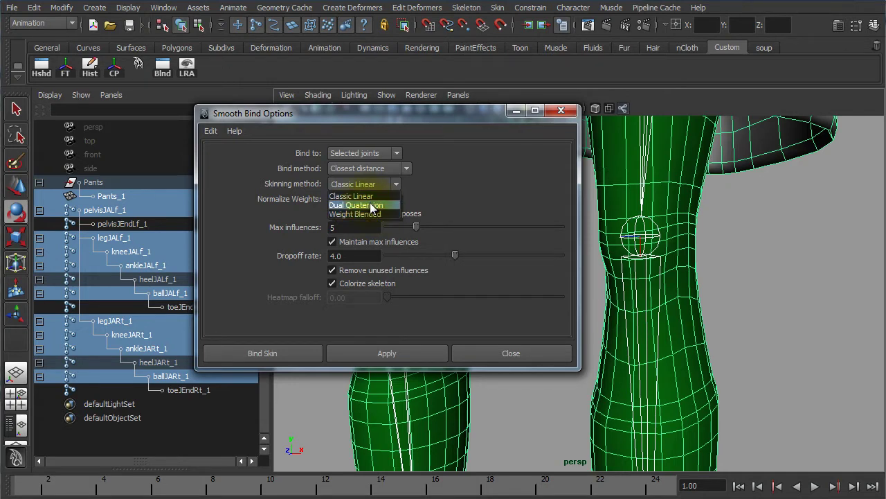
left_click(378, 206)
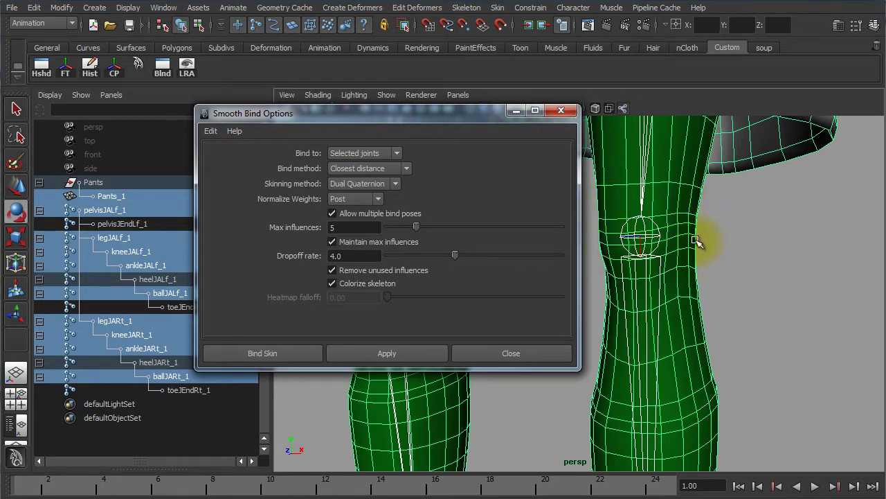
Set the skinning method to Classic Linear and Normalize Weights to Interactive
left_click(390, 184)
left_click(369, 195)
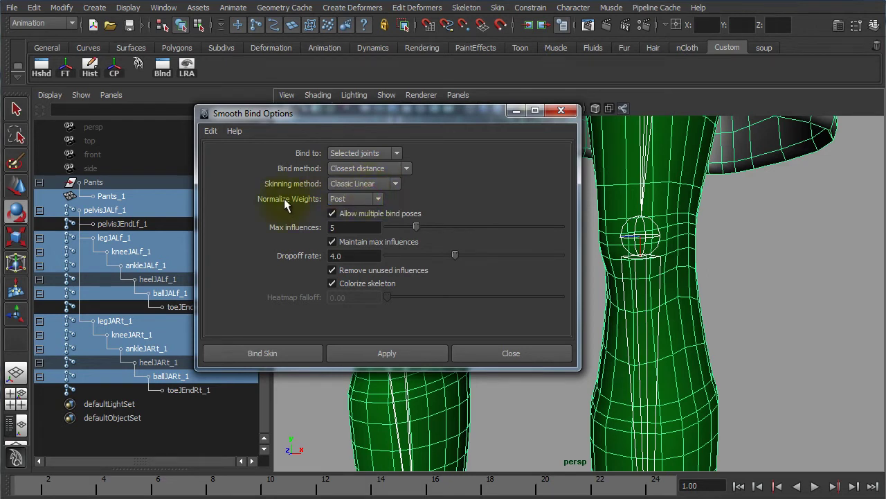
left_click(377, 199)
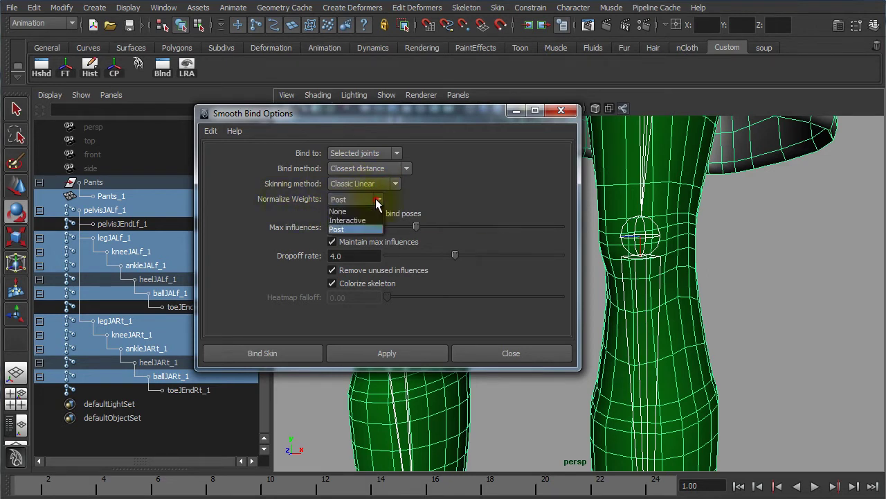
left_click(361, 221)
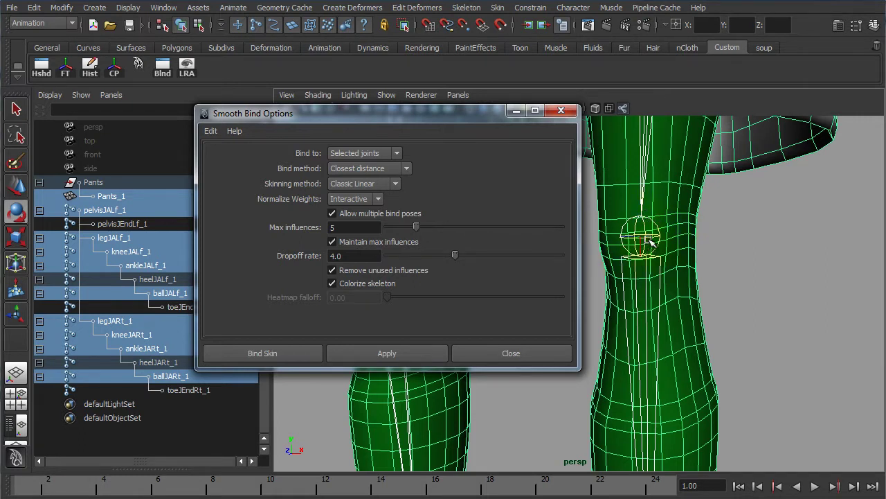
Select a single vertex on the leg mesh's outer edge beside the knee joint and activate the Move tool
right_click_drag(691, 249, 651, 251)
left_click(696, 253)
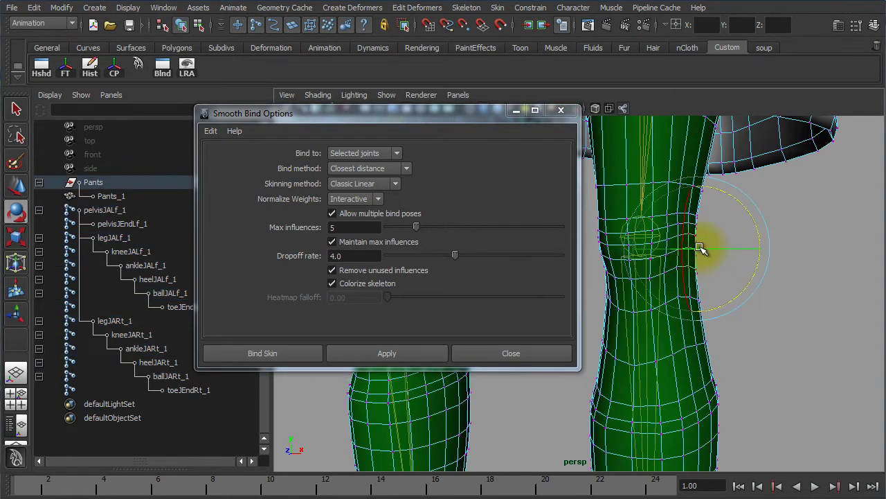
key("w")
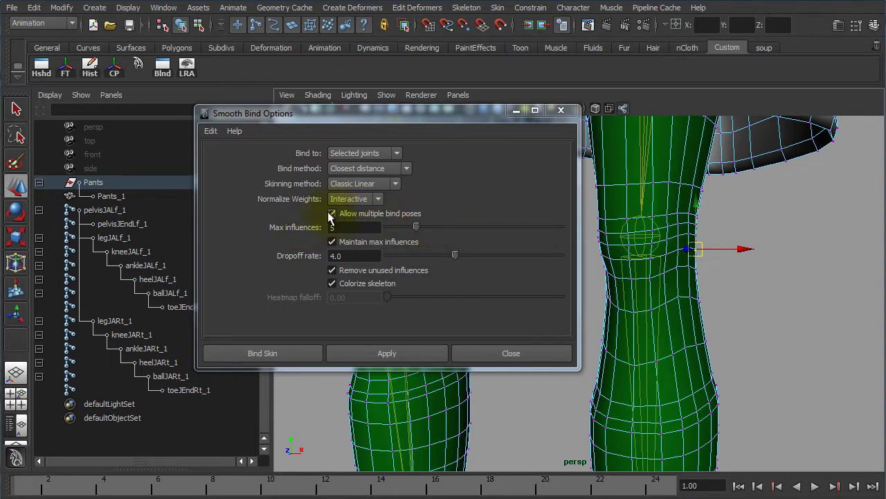
Set Max influences to 1 for the smooth bind, with Maintain max influences enabled
mouse_move(417, 223)
left_mouse_down()
mouse_move(382, 226)
mouse_move(405, 231)
left_mouse_up()
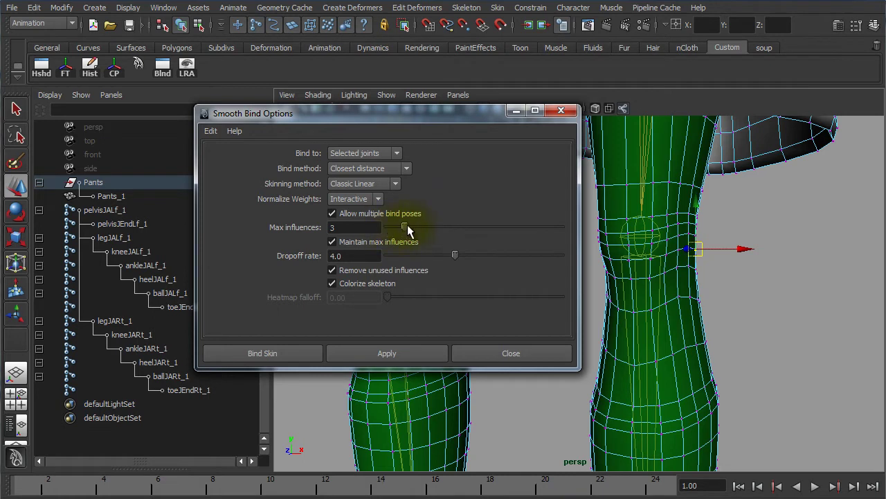
left_click_drag(408, 227, 323, 225)
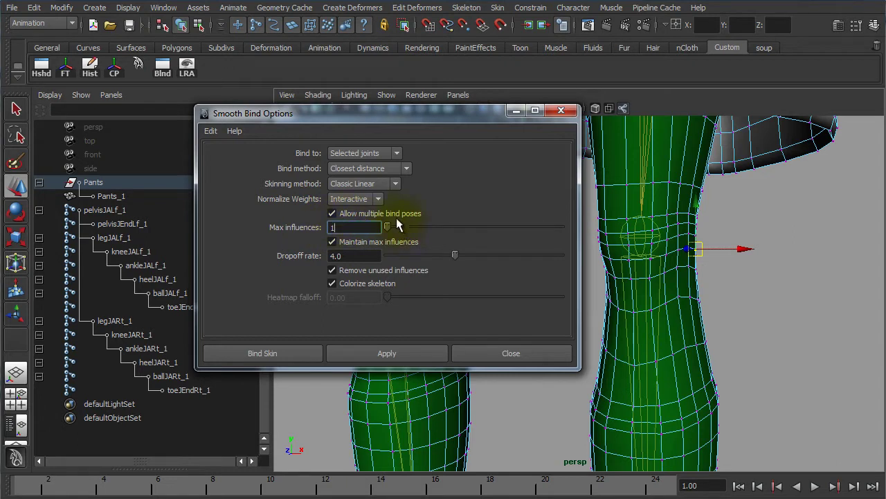
left_click(333, 240)
left_click(333, 240)
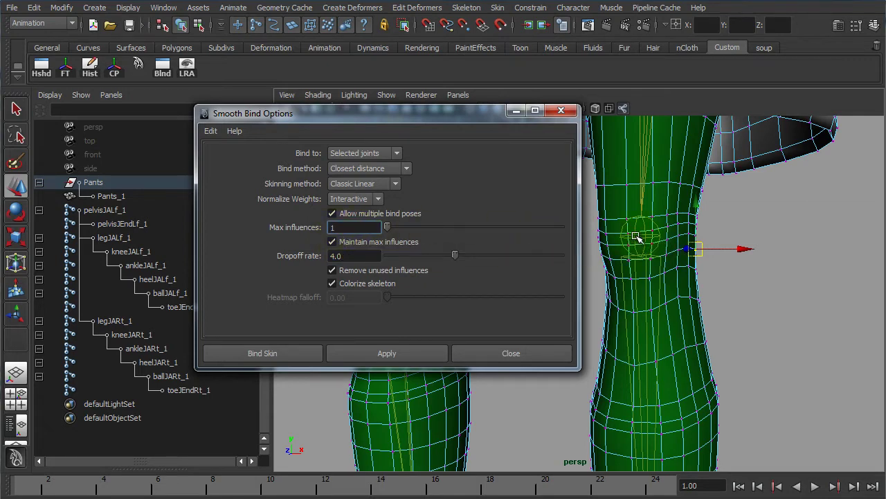
Turn off Maintain max influences and move the Smooth Bind Options window away from the upper legs
right_click_drag(716, 281, 672, 281, "alt")
middle_click_drag(672, 281, 722, 208, "alt")
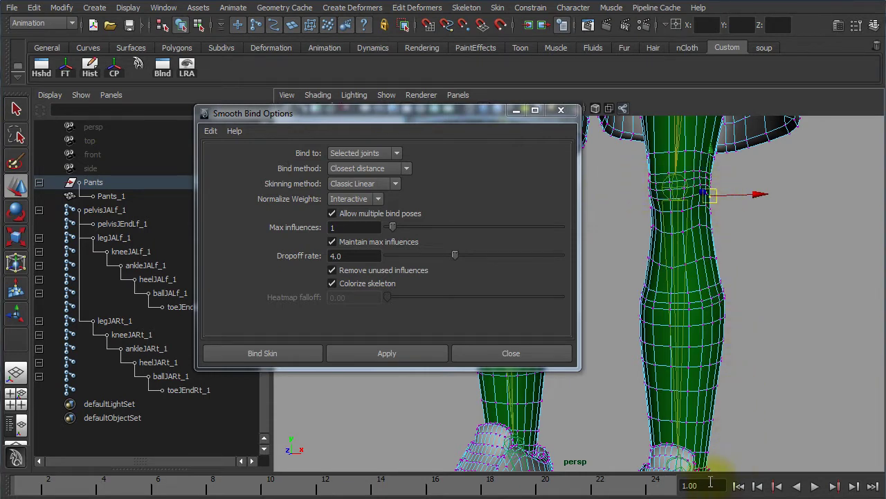
scroll(635, 287, "up", 5)
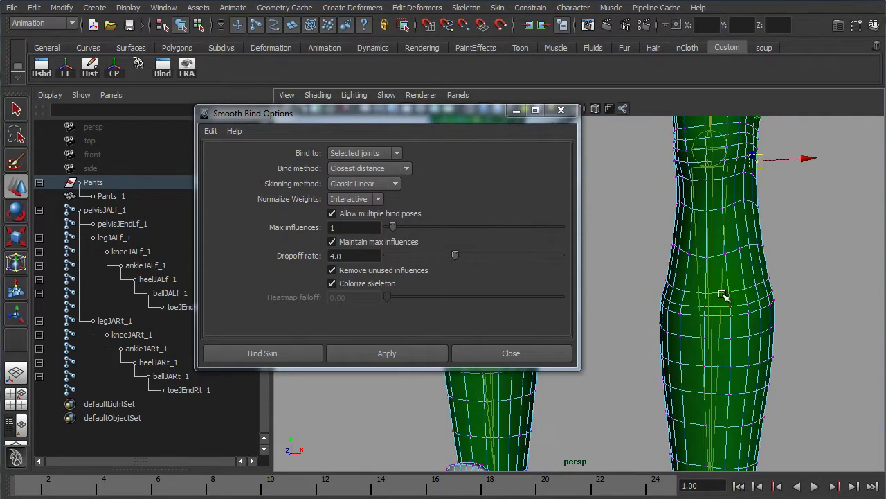
middle_click_drag(716, 318, 671, 319, "alt")
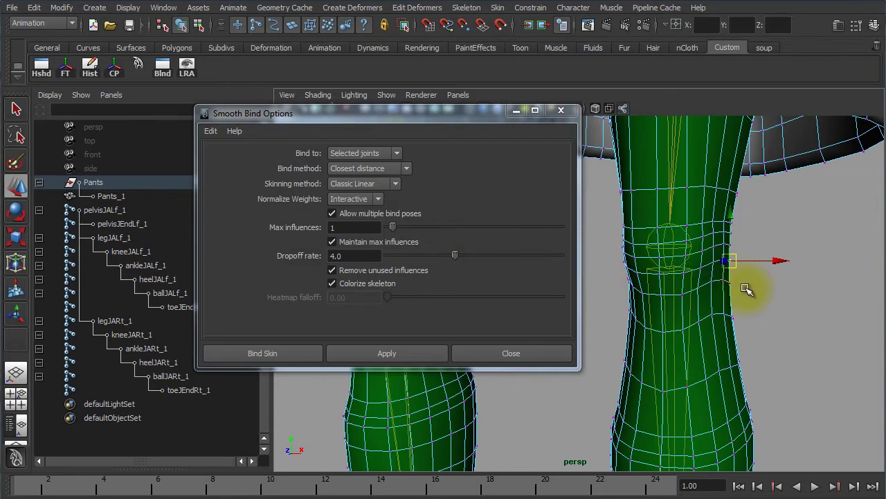
left_click_drag(748, 293, 706, 287, "alt")
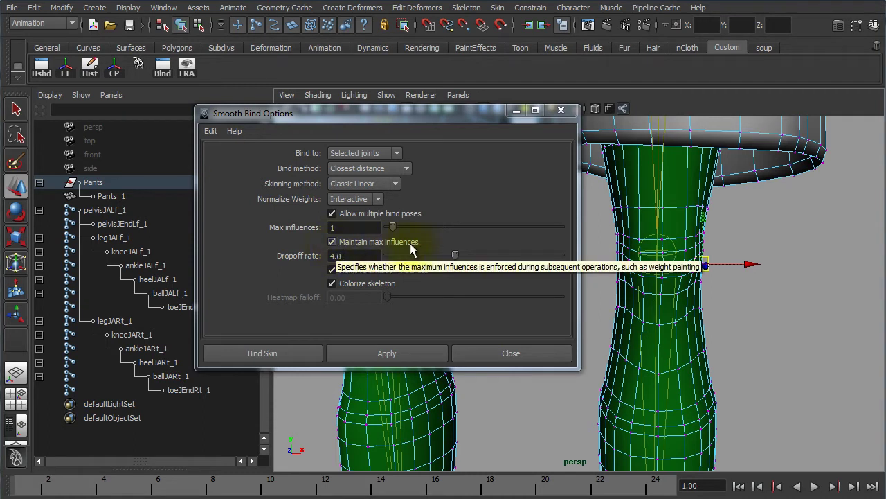
left_click(332, 243)
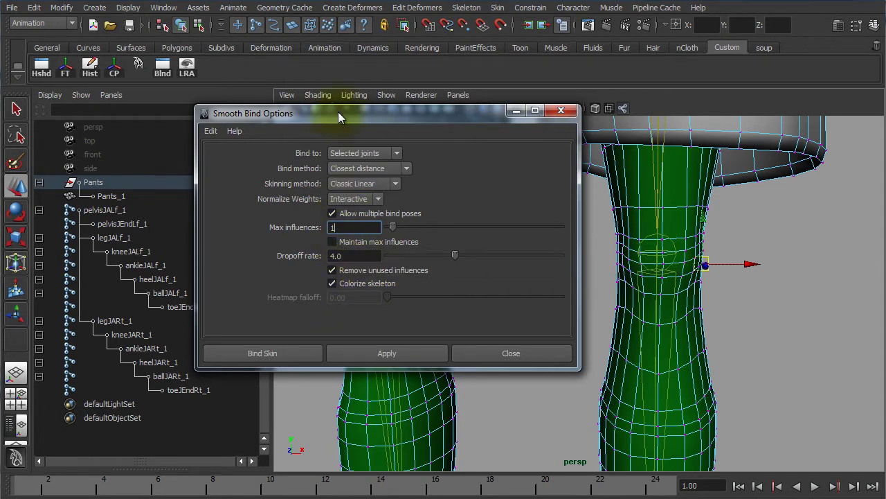
left_click_drag(338, 112, 541, 157)
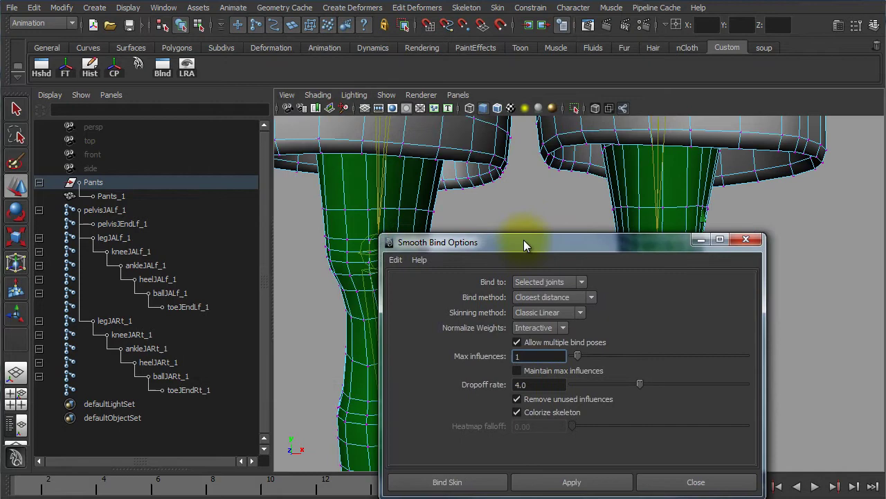
Select the Pants_1 mesh and the whole joint hierarchy except the end joints pelvisJEndLf_1, toeJEndLf_1 and toeJEndRt_1
left_click(508, 200)
left_click_drag(561, 246, 591, 144)
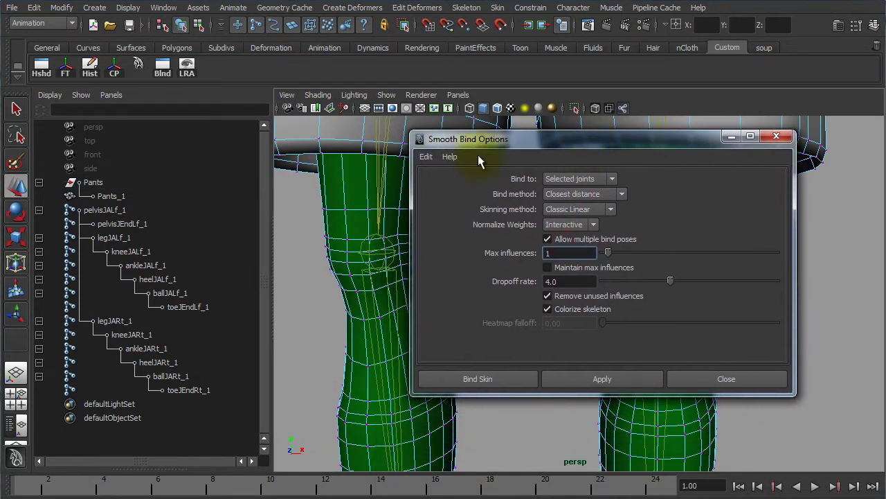
left_click_drag(133, 216, 181, 390)
left_click(110, 197, "ctrl")
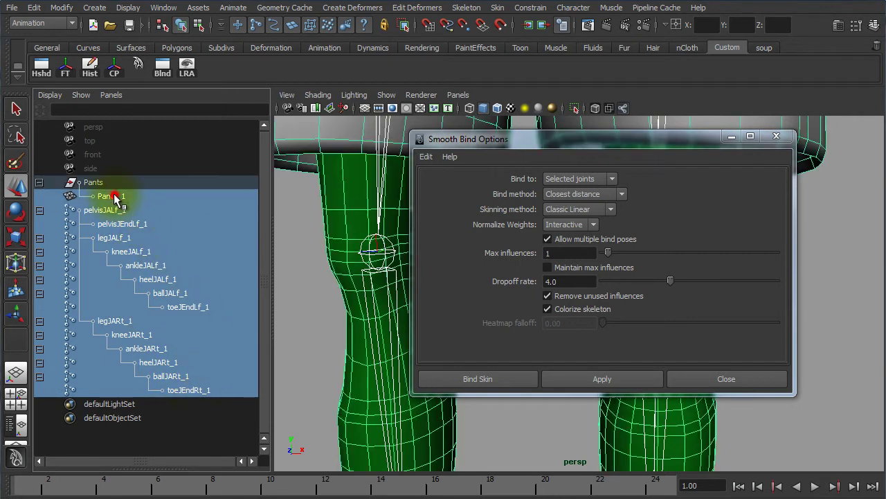
left_click(138, 222, "ctrl")
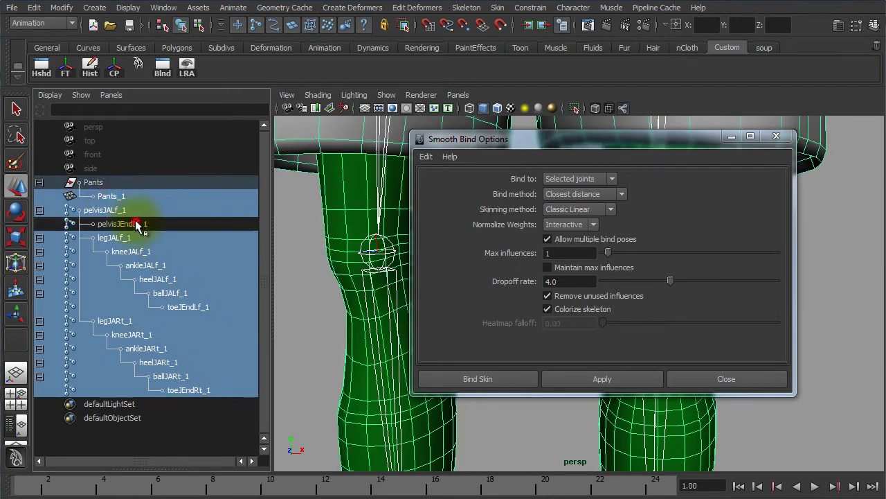
left_click(197, 309, "ctrl")
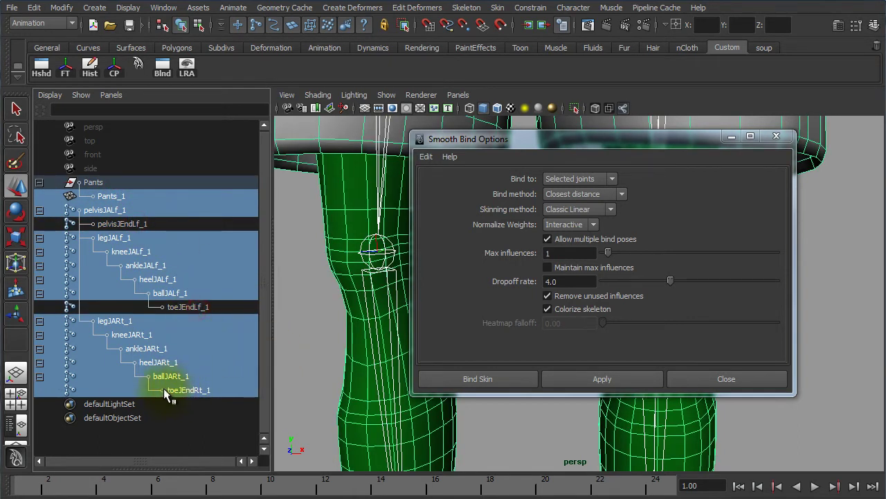
left_click(185, 392, "ctrl")
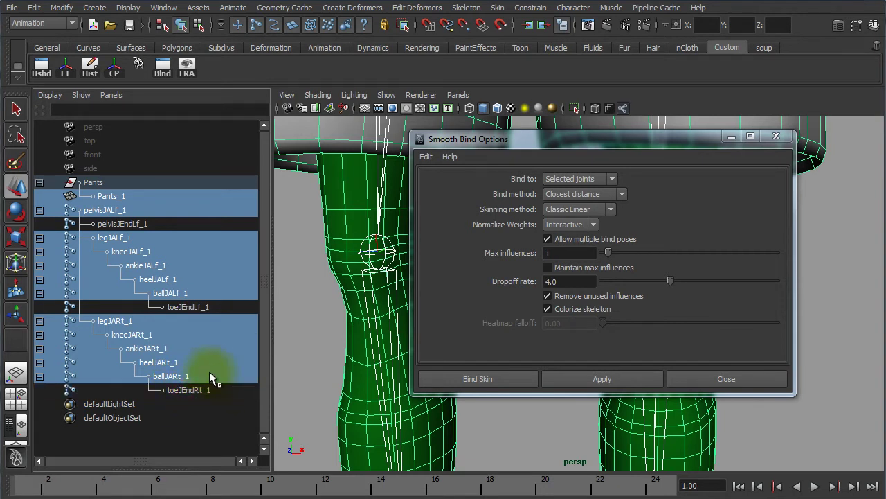
Remove heelJARt_1 and heelJALf_1 from the selection, bind the skin with the set options and clear the selection
left_click(165, 363, "ctrl")
left_click(158, 280, "ctrl")
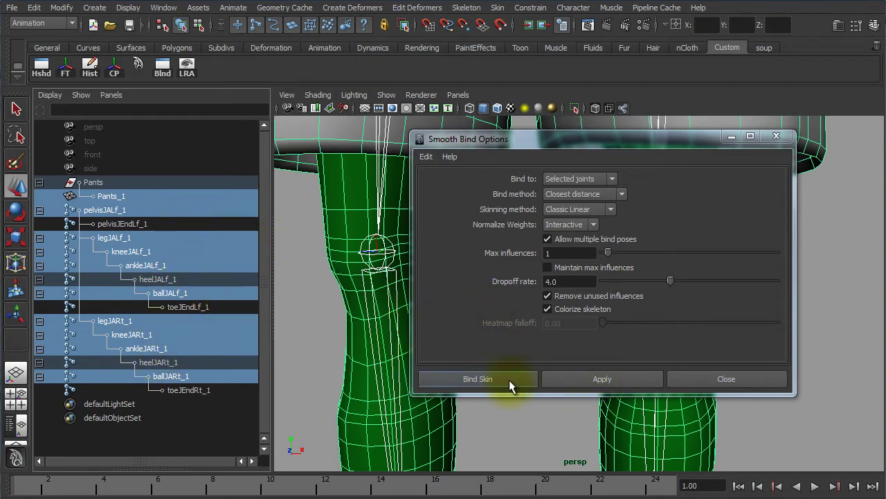
left_click(477, 379)
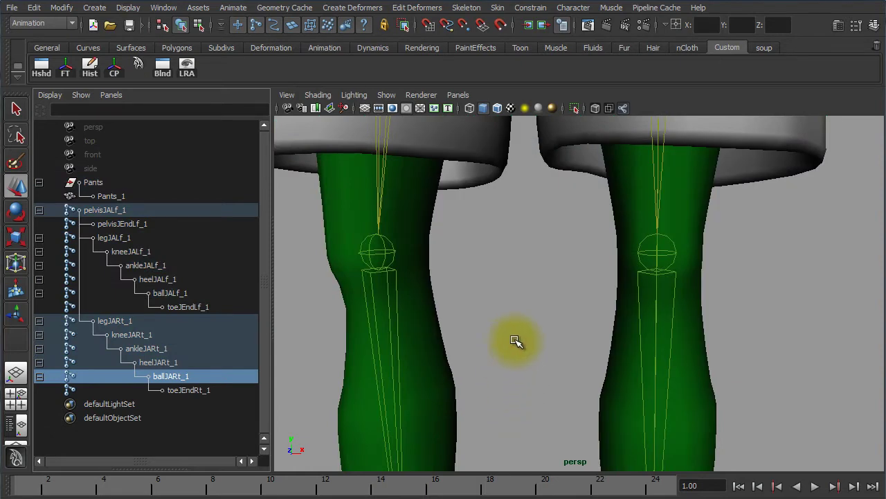
left_click(515, 340)
Rotate the kneeJALf_1 joint to swing the lower leg backward and test how the bound mesh bends at the knee
right_click_drag(564, 340, 375, 309, "alt")
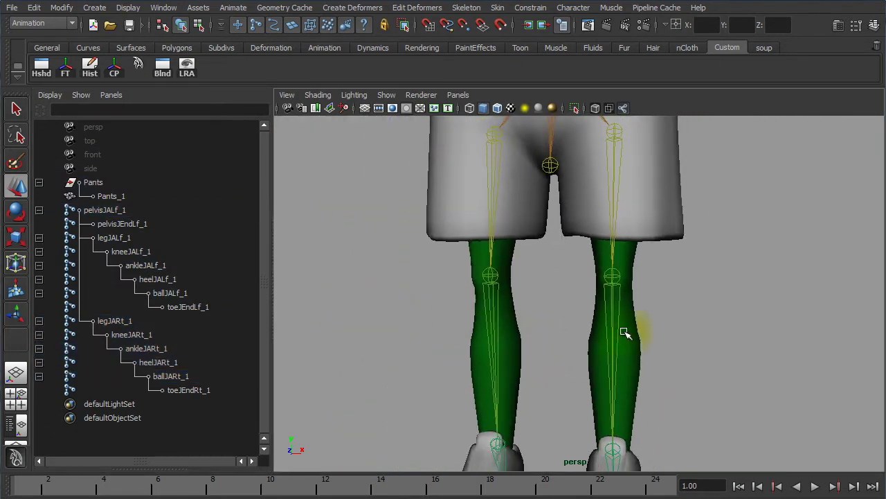
left_click_drag(625, 337, 577, 332, "alt")
left_click(583, 334)
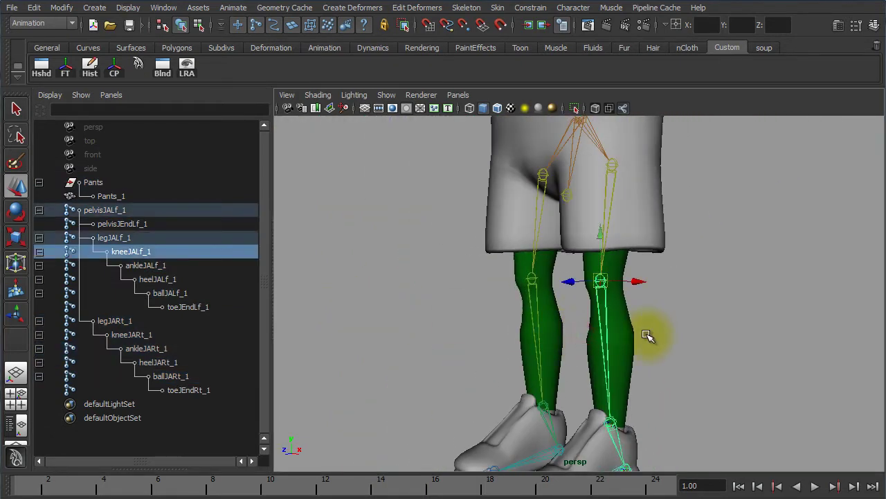
key("e")
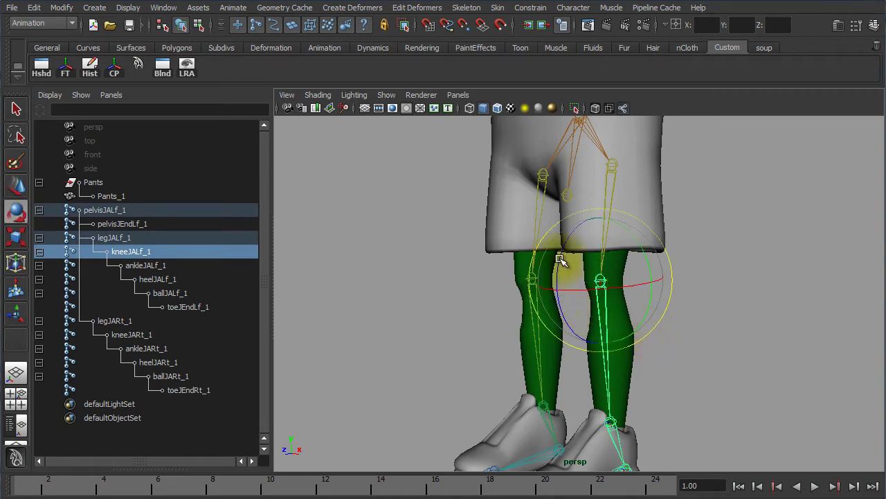
left_click_drag(564, 259, 539, 337)
right_click_drag(612, 339, 732, 350, "alt")
middle_click_drag(732, 350, 593, 372, "alt")
right_click_drag(593, 371, 693, 372, "alt")
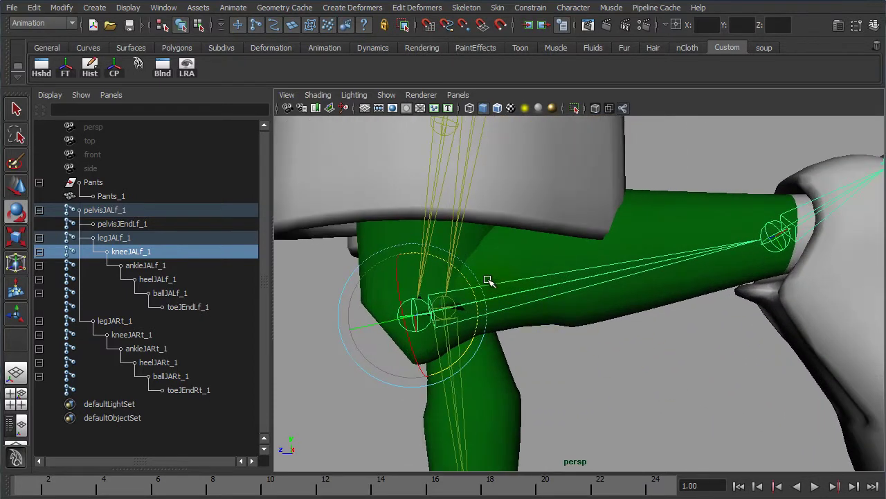
left_click_drag(468, 279, 481, 318)
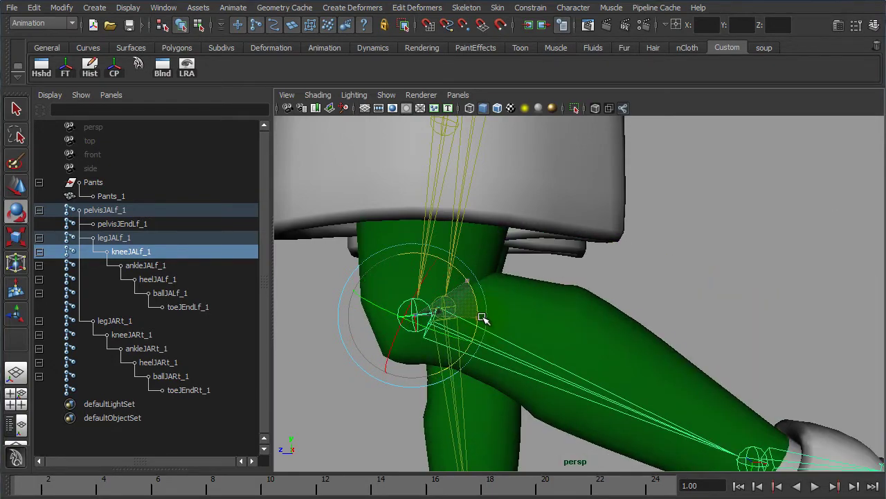
left_click_drag(551, 317, 613, 298, "alt")
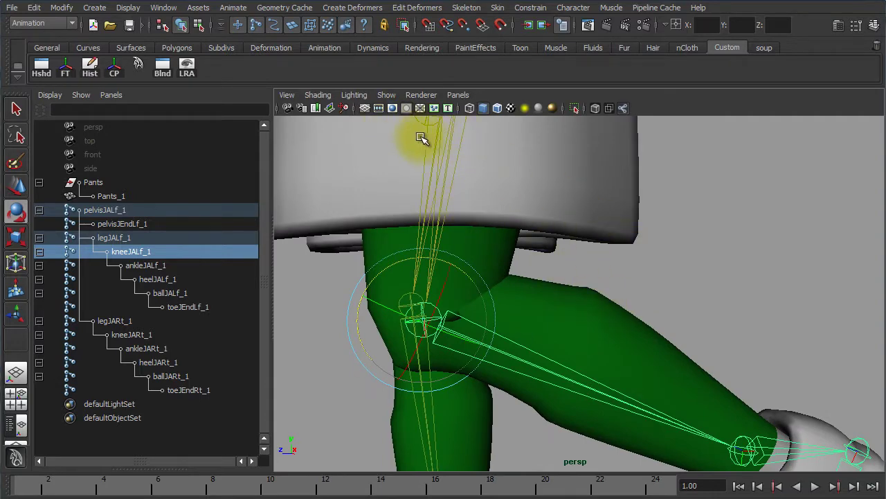
Overlay the wireframe on the shaded mesh and turn off X-ray joint display around the bent knee
left_click(498, 110)
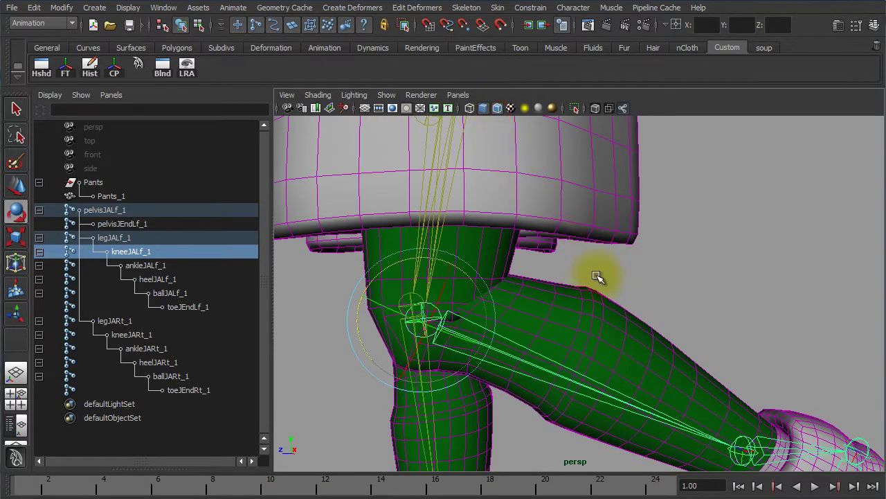
right_click_drag(544, 281, 598, 281, "alt")
left_click_drag(598, 281, 531, 290, "alt")
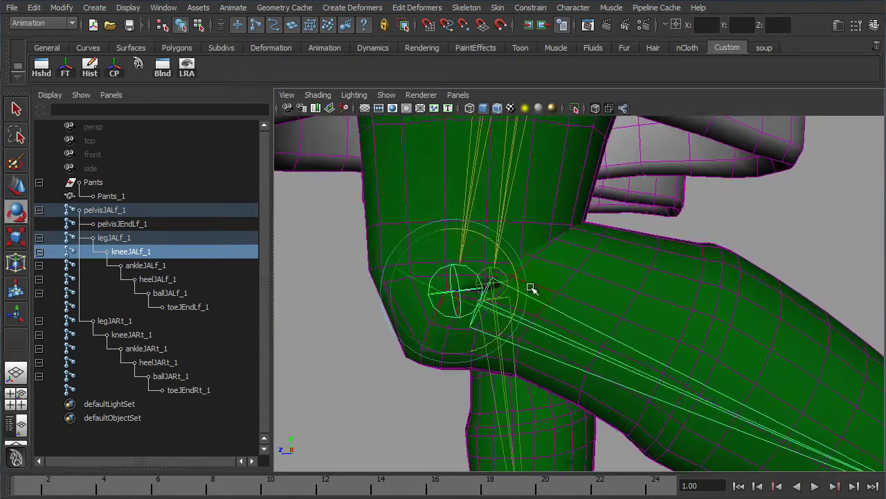
left_click(621, 105)
left_click_drag(441, 298, 457, 303, "alt")
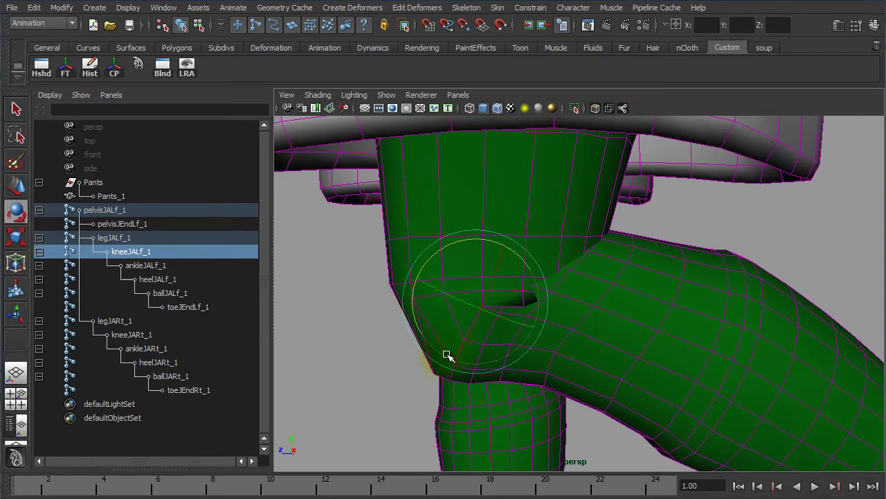
Return the kneeJALf_1 joint to its straight pose and deselect it
left_click_drag(464, 330, 536, 311, "alt")
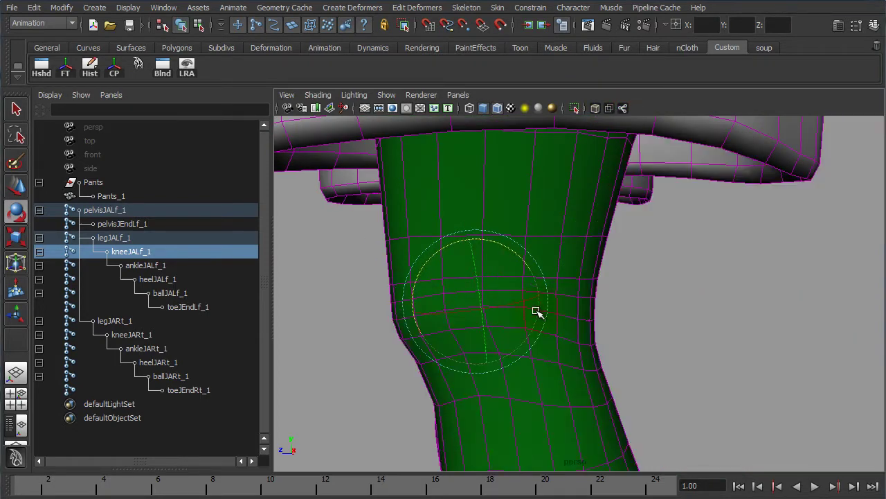
right_click_drag(630, 322, 412, 248, "alt")
left_click_drag(412, 248, 643, 322, "alt")
left_click(677, 297)
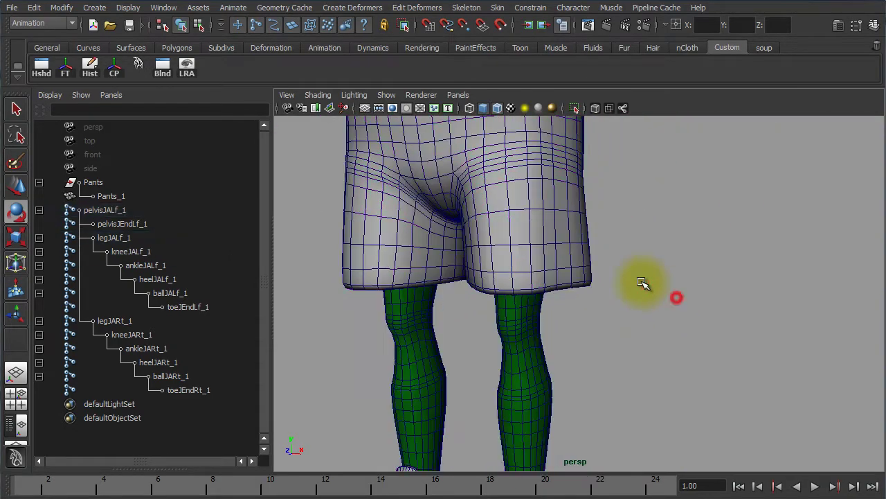
Turn off the wireframe overlay and select the Pants_1 mesh in a maximized perspective view
left_click(498, 109)
left_click(587, 263)
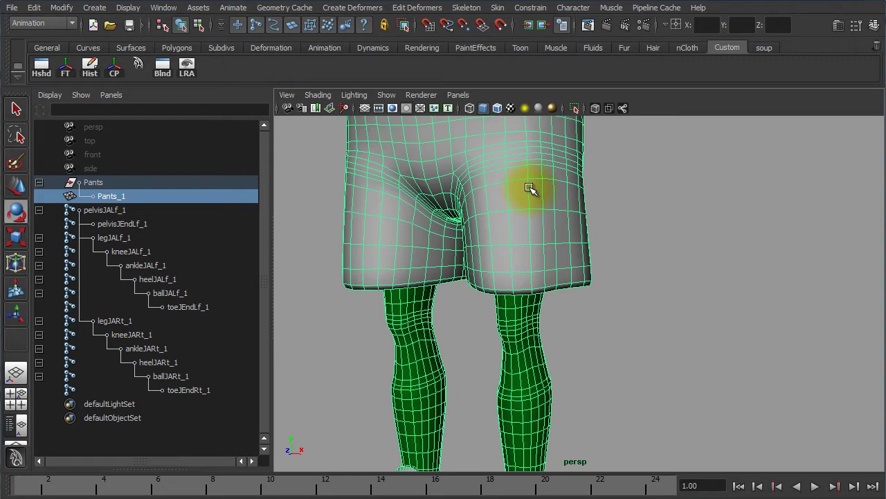
key("space")
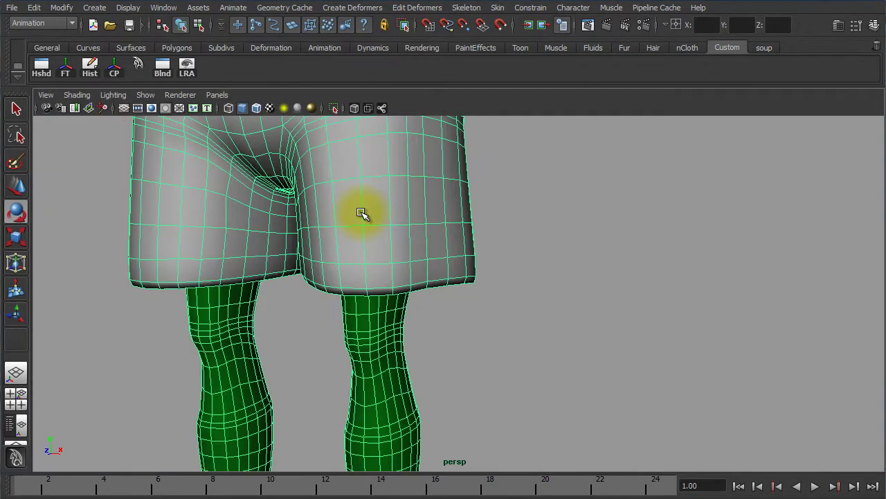
Activate the Paint Skin Weights Tool on the pants mesh with its tool settings open
middle_click_drag(502, 236, 564, 291, "alt")
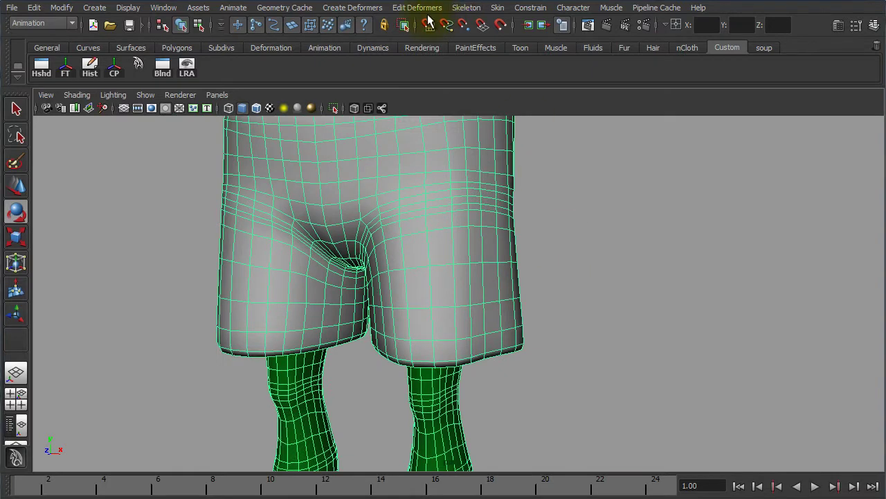
left_click(497, 7)
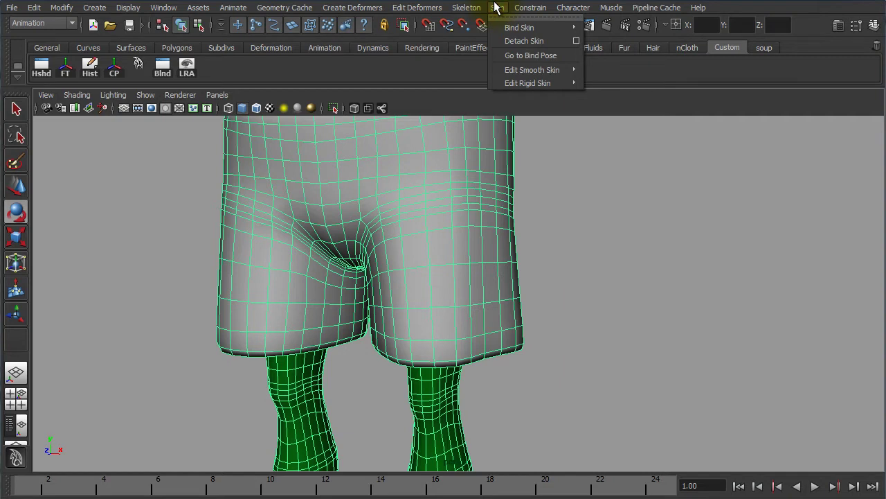
mouse_move(518, 31)
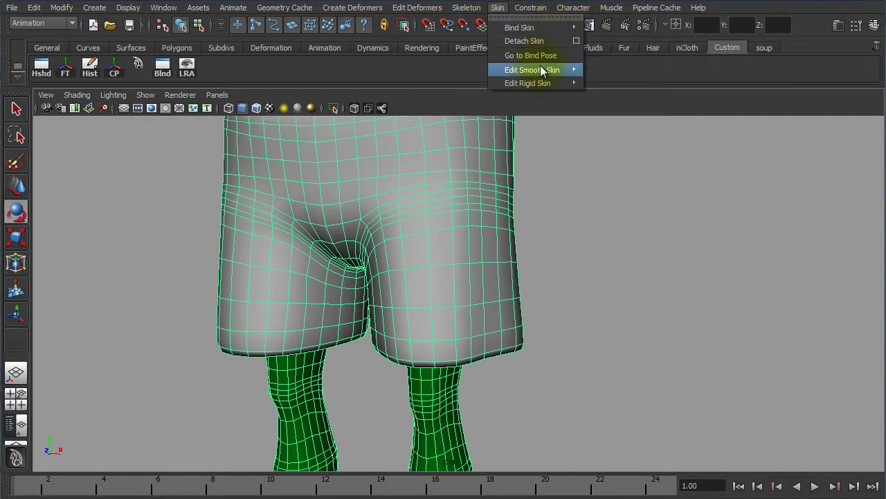
mouse_move(525, 73)
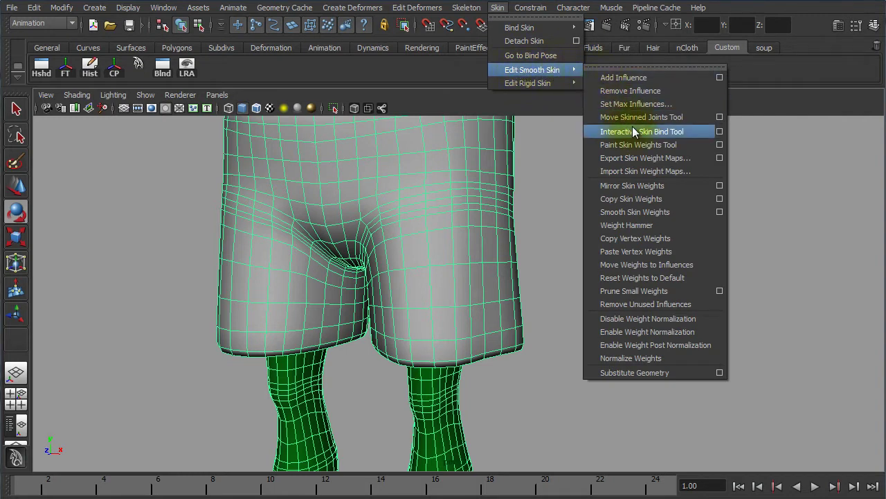
left_click(720, 144)
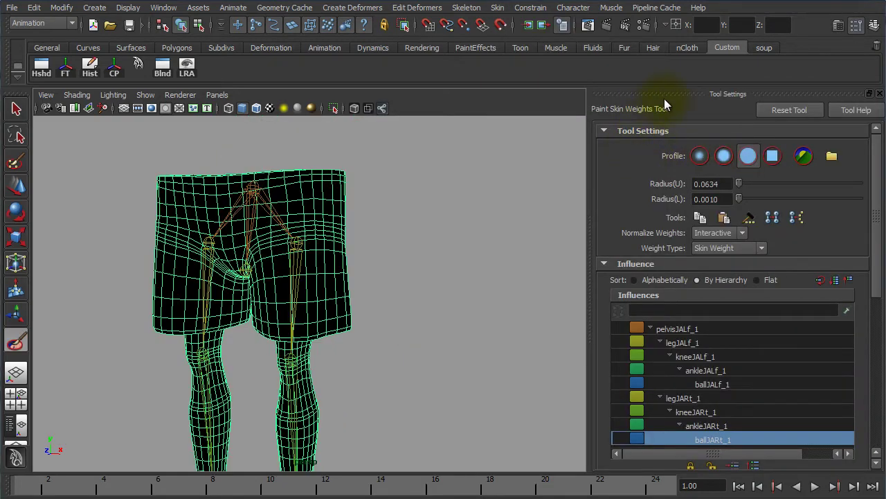
Show the Channel Box / Layer Editor and dock the Tool Settings window together with it as tabs
left_click_drag(674, 93, 43, 101)
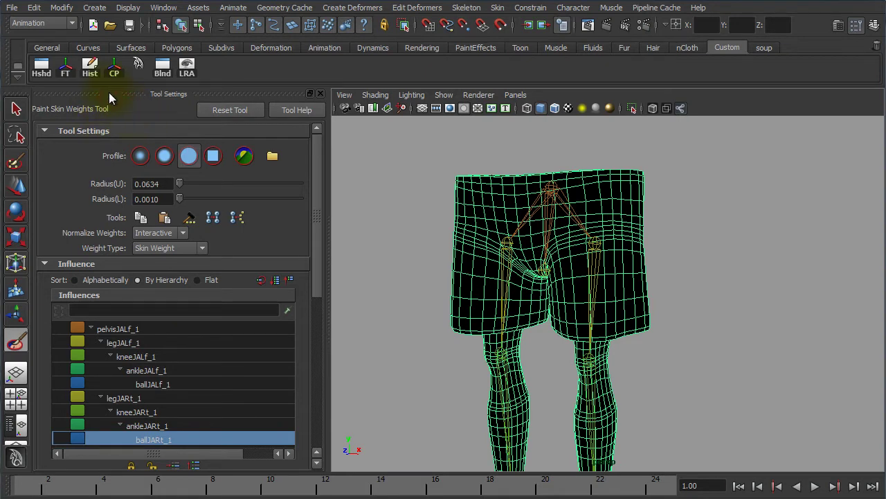
left_click_drag(108, 93, 155, 105)
left_click(874, 25)
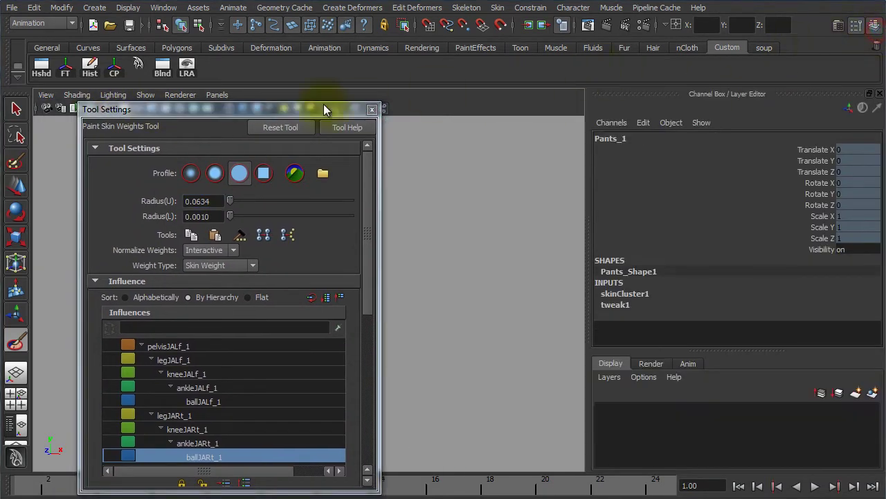
left_click_drag(212, 108, 729, 93)
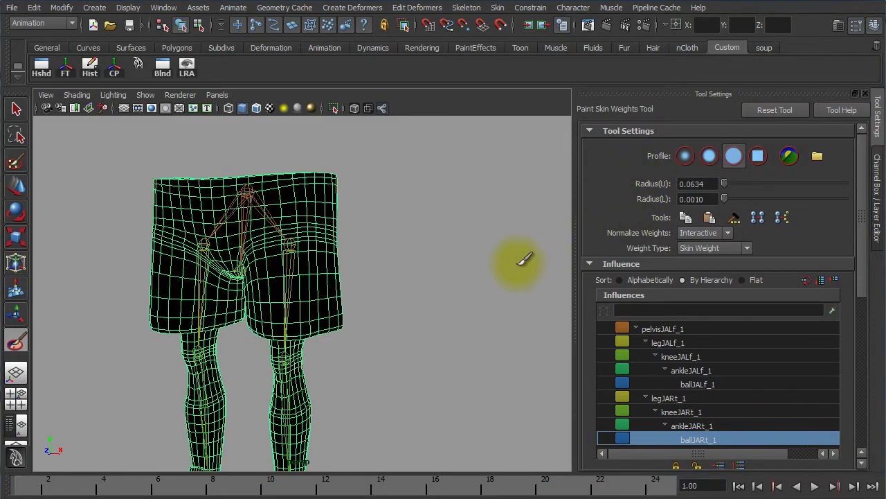
Examine the painted weight display on the mesh from the shorts down the legs to the shoes
middle_click_drag(344, 402, 368, 269, "alt")
right_click_drag(354, 275, 463, 276, "alt")
left_click_drag(409, 270, 320, 261, "alt")
middle_click_drag(362, 233, 408, 373, "alt")
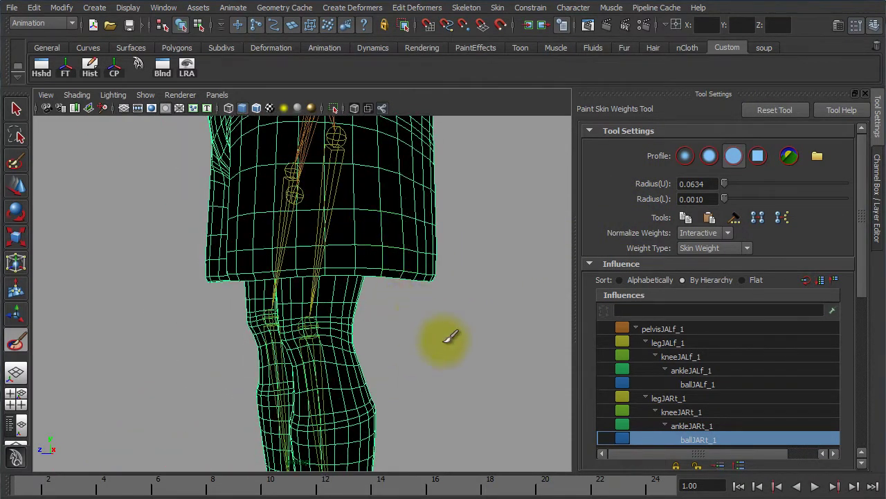
left_click_drag(448, 343, 541, 348, "alt")
middle_click_drag(422, 365, 466, 187, "alt")
middle_click_drag(351, 405, 380, 235, "alt")
left_click_drag(275, 327, 430, 349, "alt")
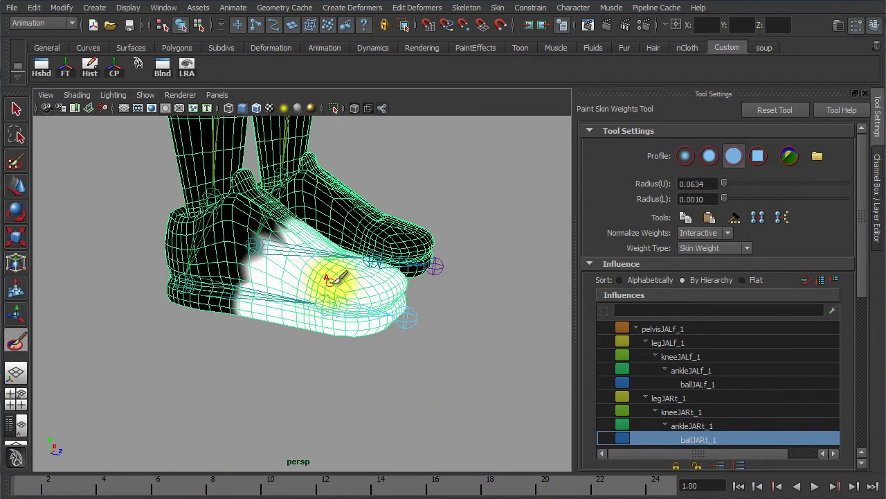
Examine which part of the shoe the ballJARt_1 joint influences, viewing both feet from several angles
mouse_move(358, 317)
left_mouse_down("alt")
mouse_move(387, 352)
mouse_move(421, 351)
left_mouse_up("alt")
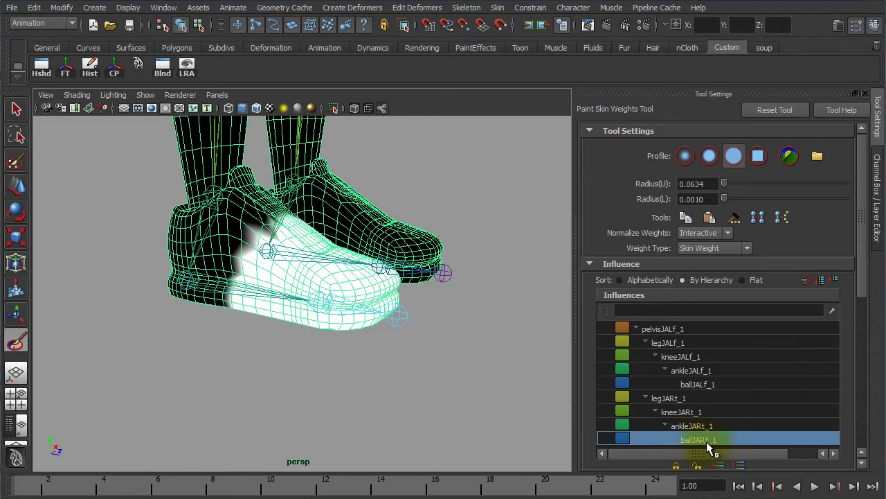
mouse_move(390, 374)
left_mouse_down("alt")
mouse_move(443, 374)
mouse_move(390, 374)
left_mouse_up("alt")
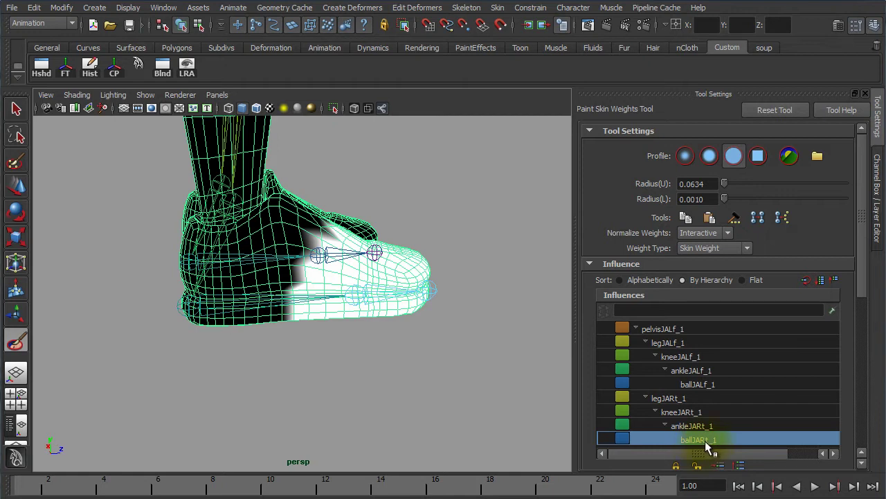
mouse_move(409, 356)
left_mouse_down("alt")
mouse_move(368, 372)
mouse_move(423, 372)
mouse_move(404, 358)
left_mouse_up("alt")
left_click_drag(386, 320, 513, 379, "alt")
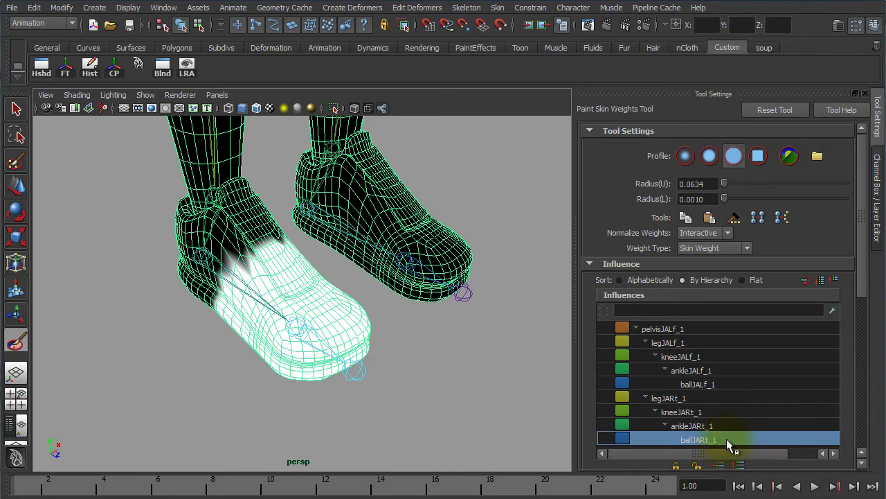
right_click_drag(448, 355, 300, 320, "alt")
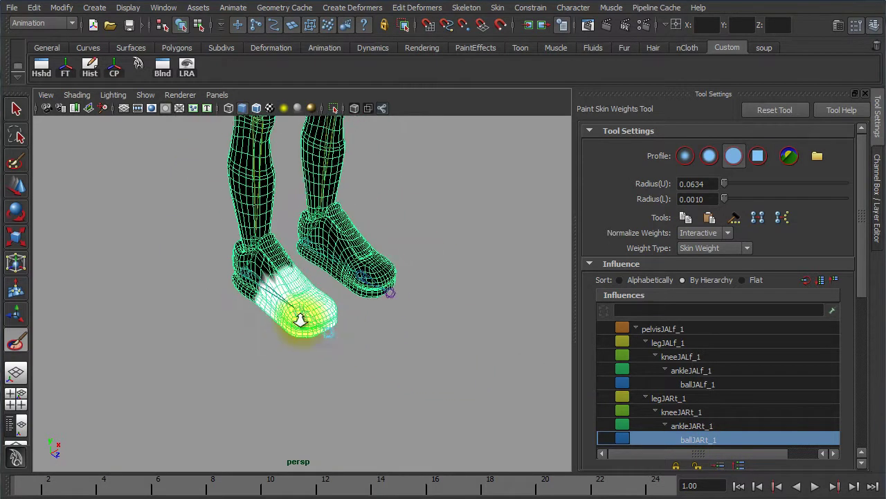
left_click_drag(300, 320, 210, 344, "alt")
mouse_move(210, 345)
right_mouse_down("alt")
mouse_move(440, 374)
mouse_move(312, 350)
mouse_move(287, 333)
right_mouse_up("alt")
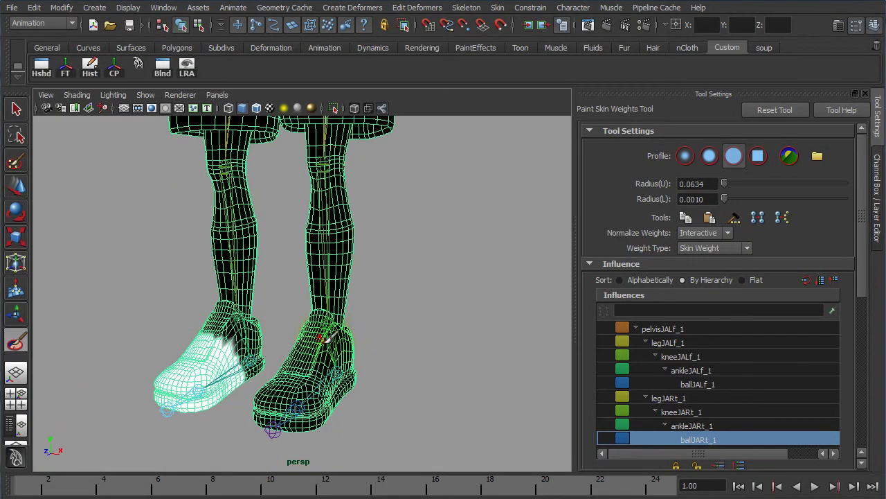
Examine the weights of the legJALf_1, kneeJALf_1, ankleJALf_1 and ballJALf_1 influences in turn on the character's left leg
middle_click_drag(323, 338, 333, 386, "alt")
left_click_drag(338, 384, 395, 375, "alt")
middle_click_drag(397, 360, 356, 392, "alt")
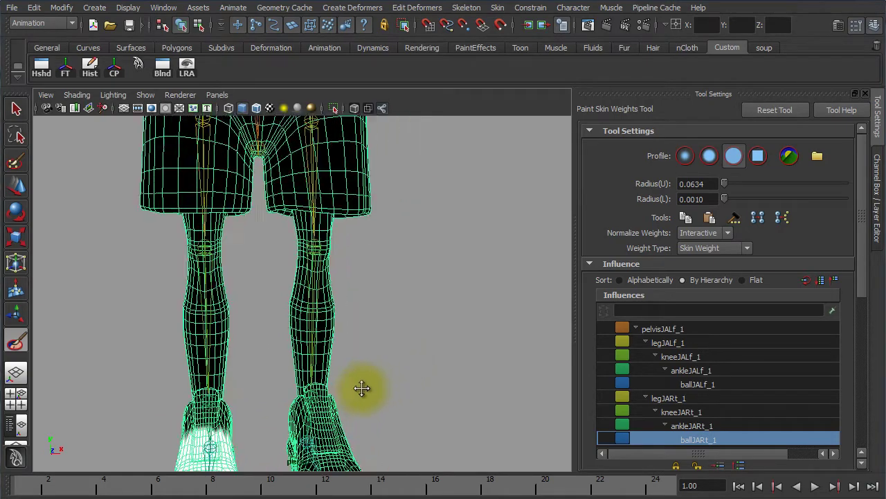
left_click_drag(452, 360, 374, 368, "alt")
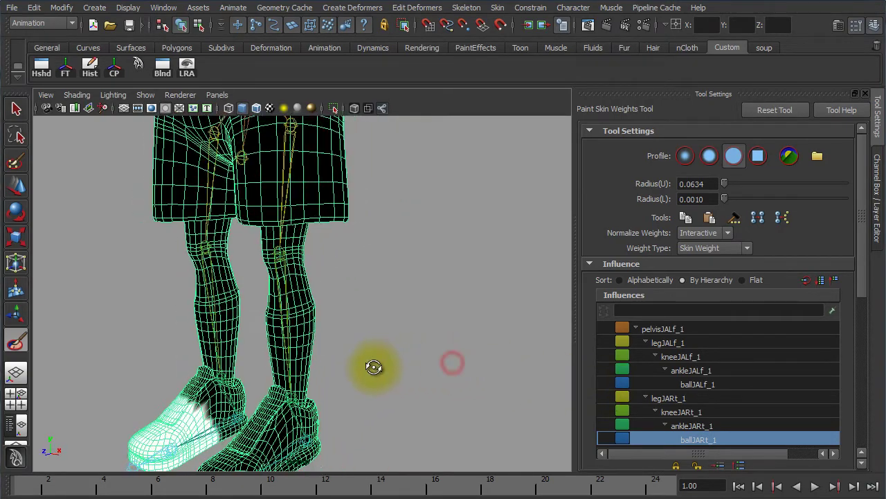
left_click(667, 342)
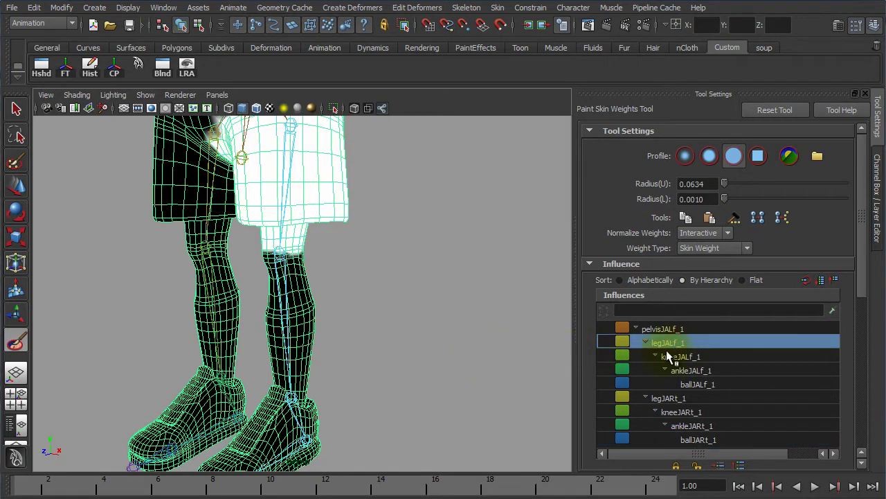
left_click(678, 356)
left_click(690, 370)
left_click(694, 383)
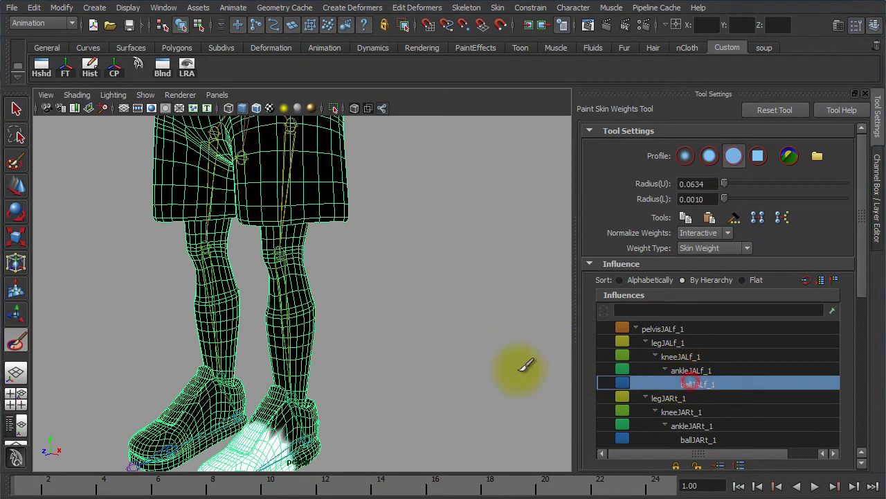
right_click_drag(454, 318, 421, 310, "alt")
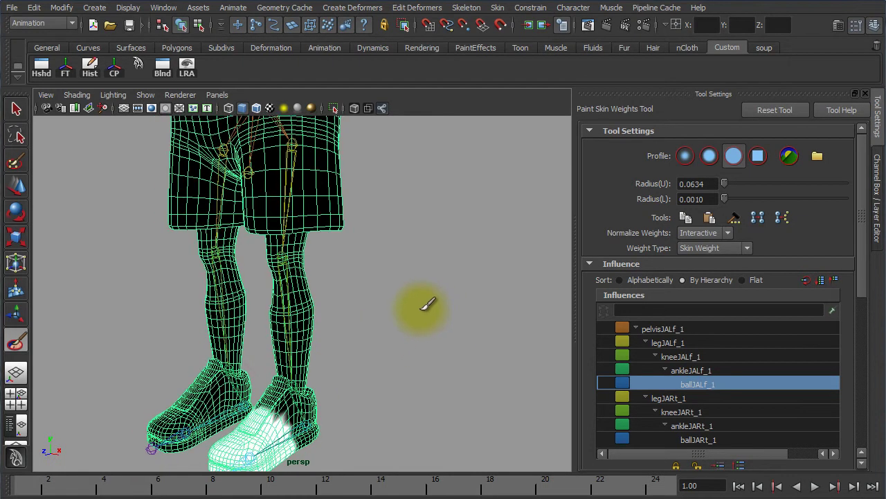
mouse_move(861, 218)
left_mouse_down()
mouse_move(859, 414)
mouse_move(860, 196)
left_mouse_up()
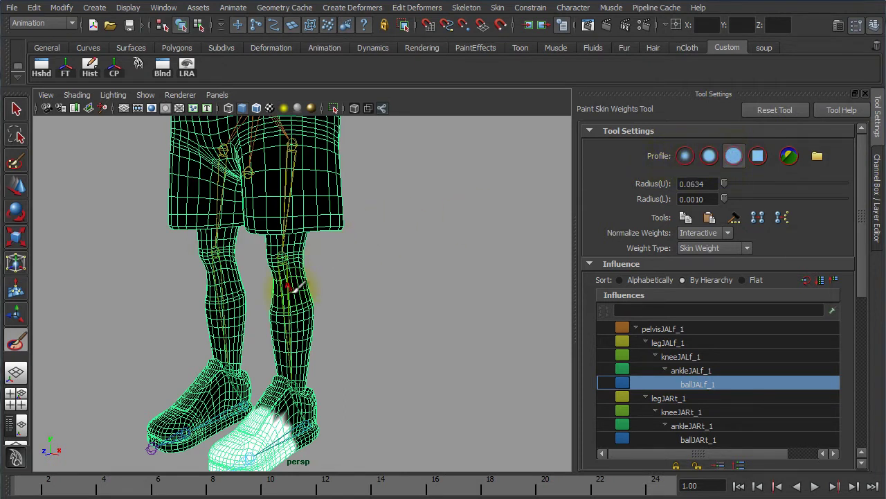
Enlarge the brush's upper radius to about 0.5467 on the character's left shoe
middle_click_drag(340, 382, 365, 267, "alt")
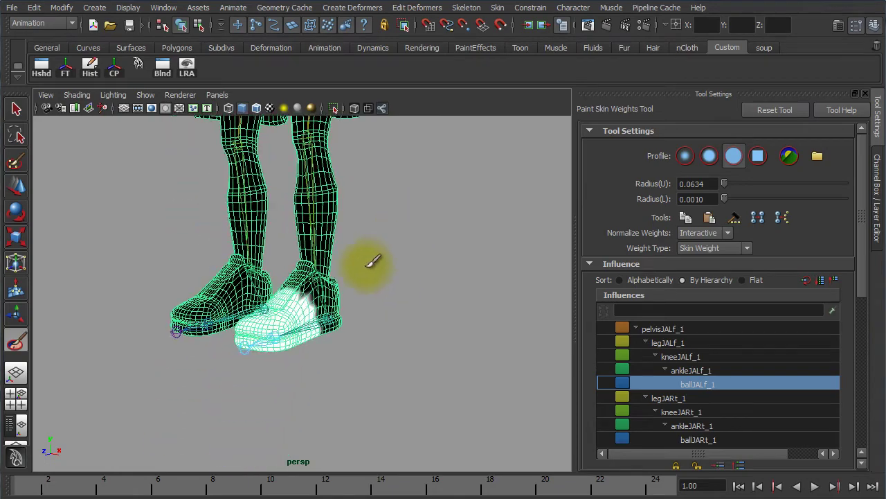
right_click_drag(382, 289, 544, 287, "alt")
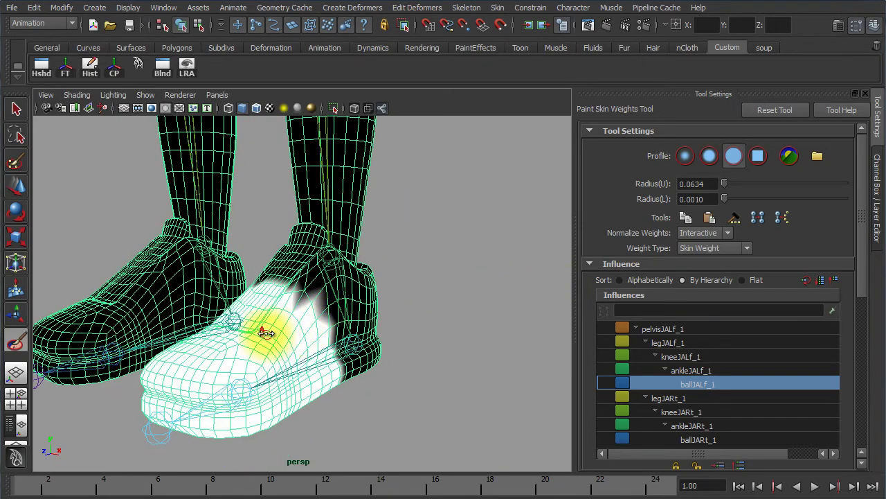
mouse_move(265, 334)
left_mouse_down()
mouse_move(321, 335)
mouse_move(212, 342)
mouse_move(416, 348)
left_mouse_up()
left_click_drag(351, 339, 337, 356, "alt")
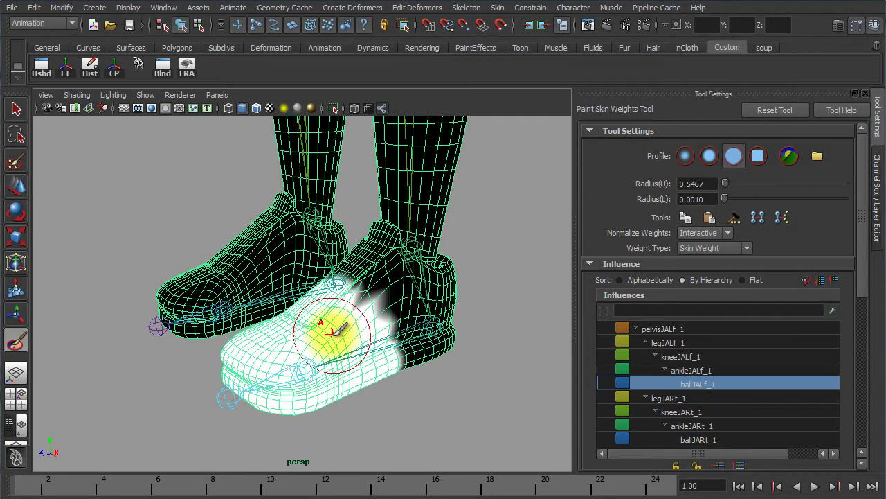
Set both the brush opacity and the paint value to 1 for the Add operation
left_click_drag(862, 247, 863, 346)
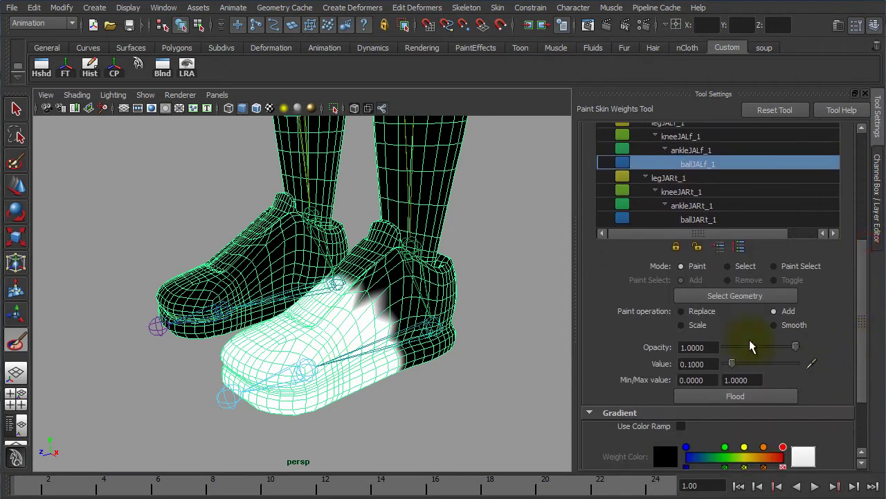
double_click(703, 347)
type("1")
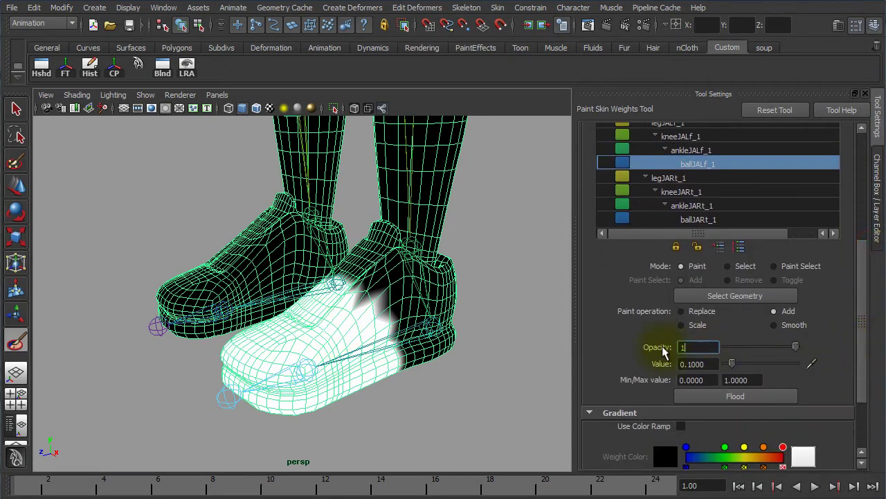
key("Tab")
type("1")
key("Return")
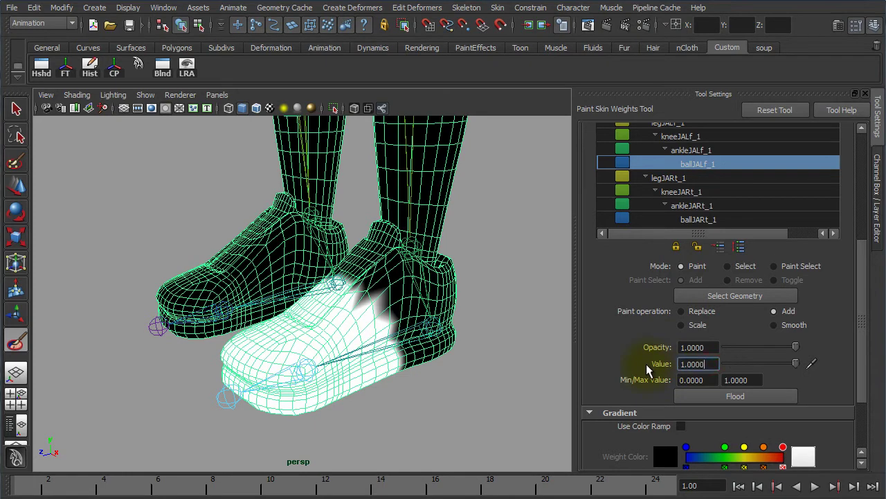
Try the soft and Gaussian brush profiles and return to the solid profile
left_click_drag(863, 297, 866, 206)
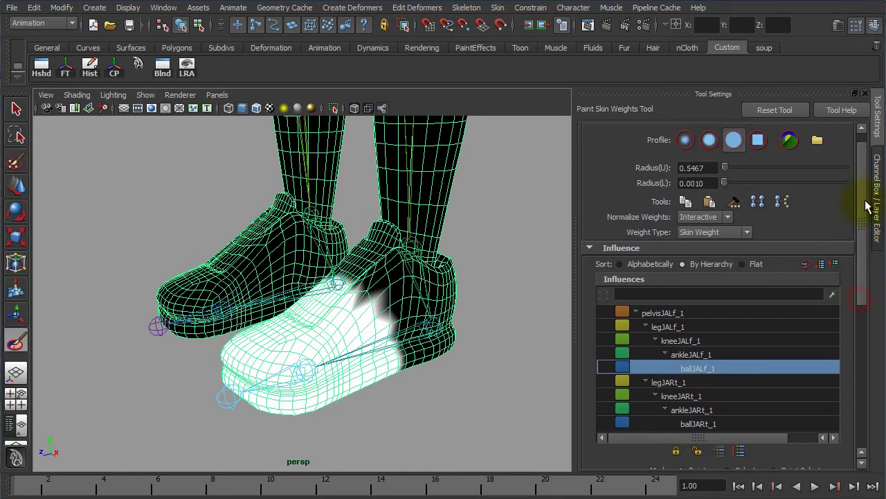
left_click(711, 140)
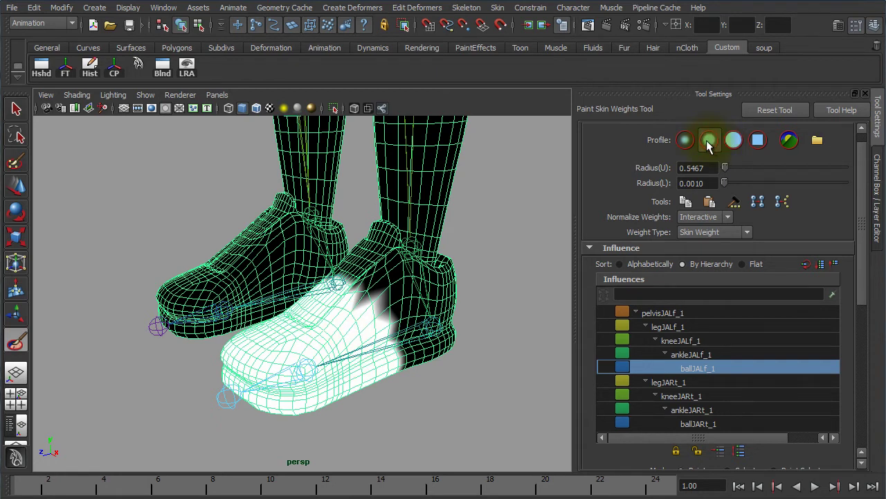
left_click(685, 140)
mouse_move(374, 316)
left_mouse_down()
mouse_move(307, 340)
mouse_move(319, 344)
left_mouse_up()
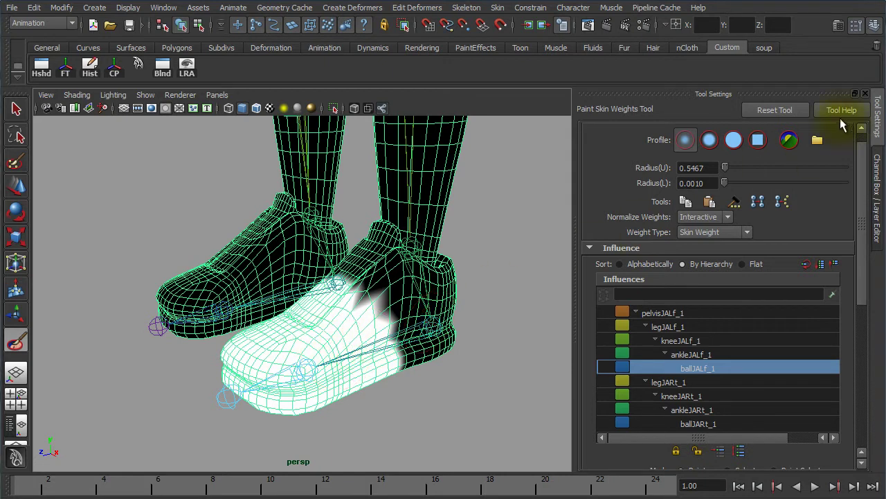
left_click(732, 141)
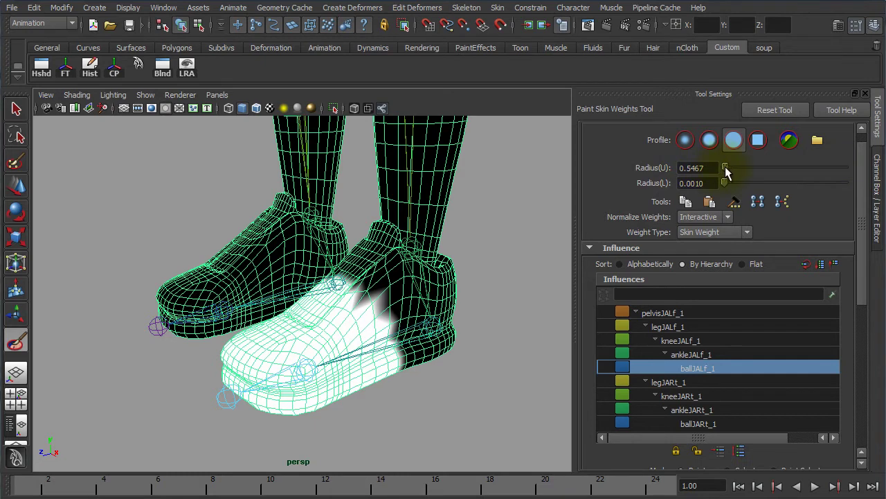
Try painting ballJALf_1 weights on the left shoe with an upper brush radius of 2.5862, and undo the stroke
mouse_move(725, 169)
left_mouse_down()
mouse_move(742, 174)
mouse_move(730, 168)
left_mouse_up()
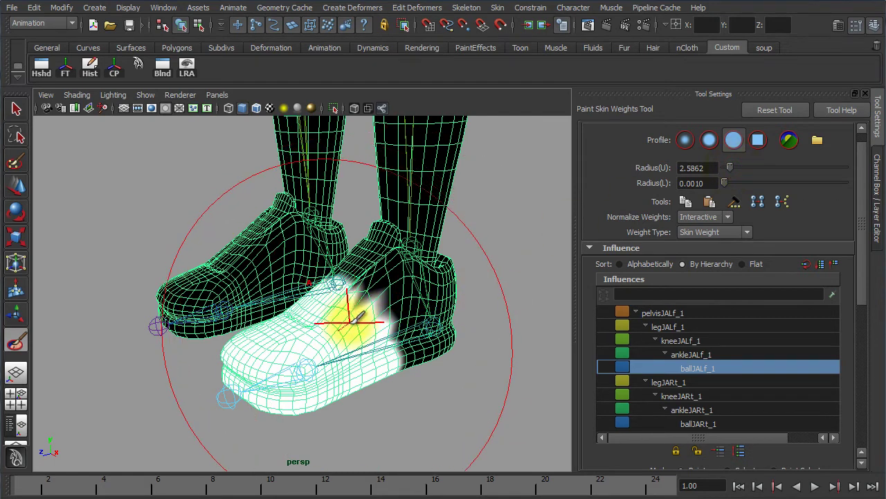
left_click_drag(355, 317, 346, 320)
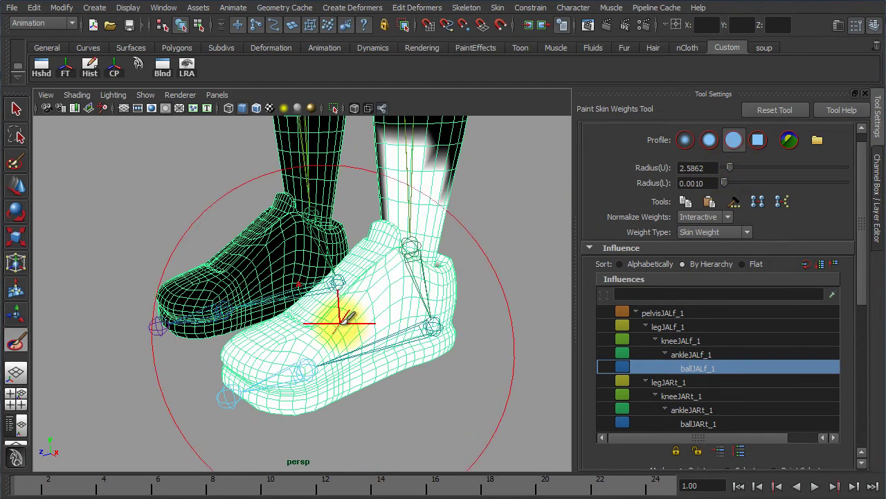
key("ctrl+z")
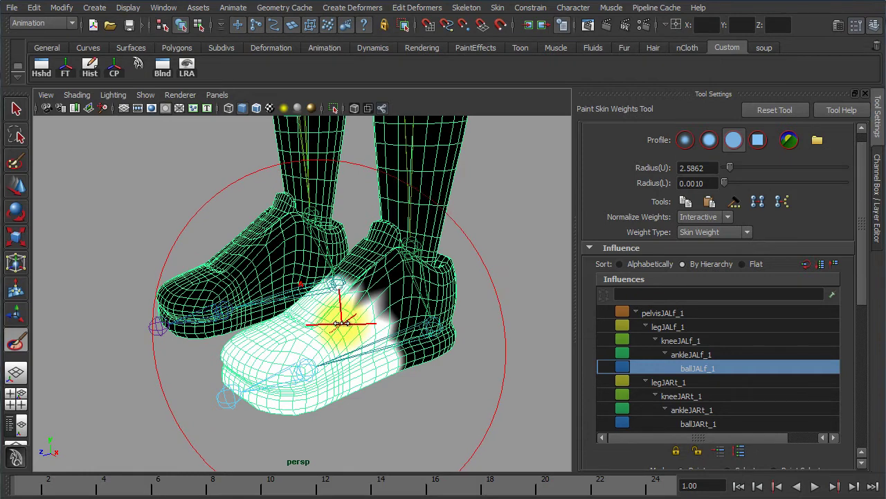
Shrink the brush's upper radius to about 0.6896 on the left shoe
key("b")
left_click_drag(344, 326, 259, 329)
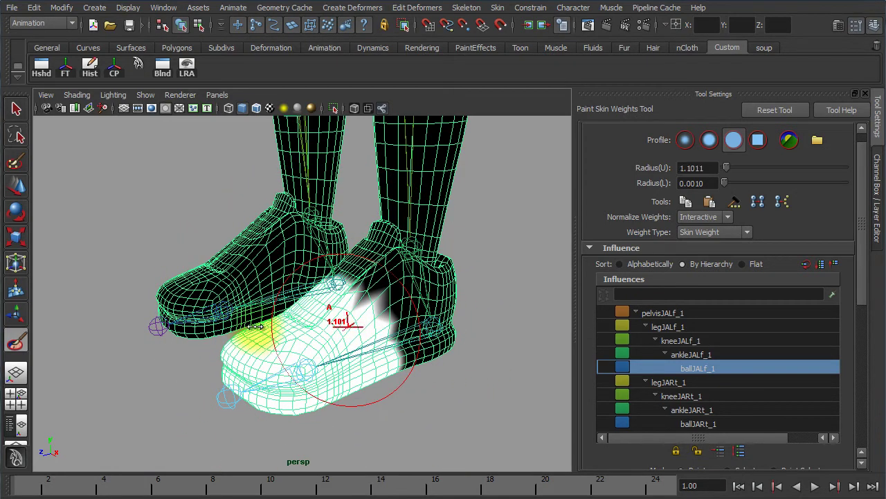
left_click_drag(352, 331, 332, 329)
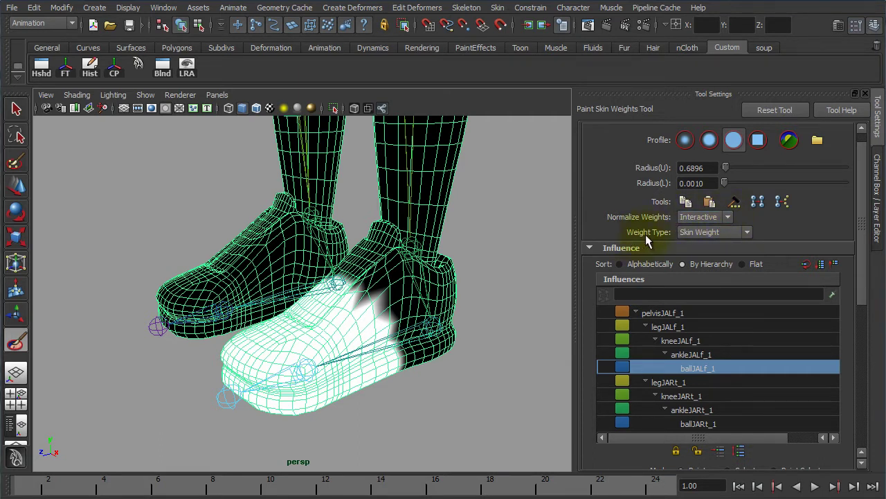
Review the available weight types and keep Skin Weight
left_click(748, 234)
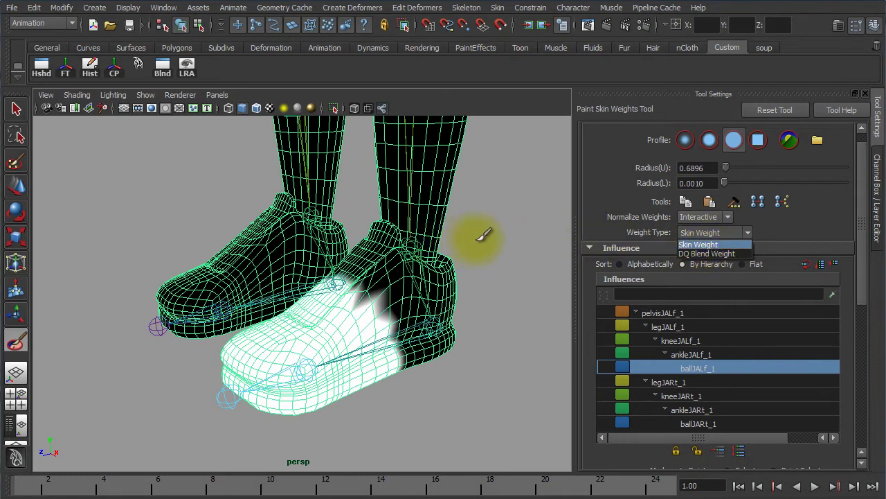
left_click(703, 245)
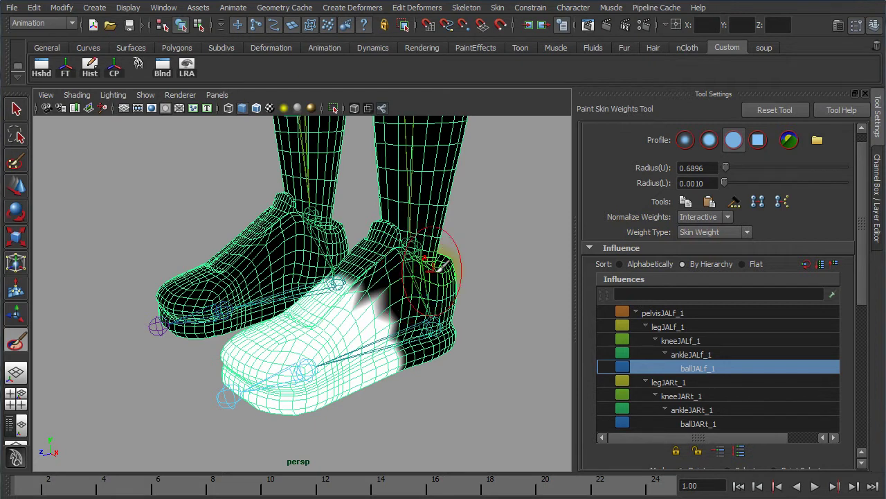
left_click(713, 230)
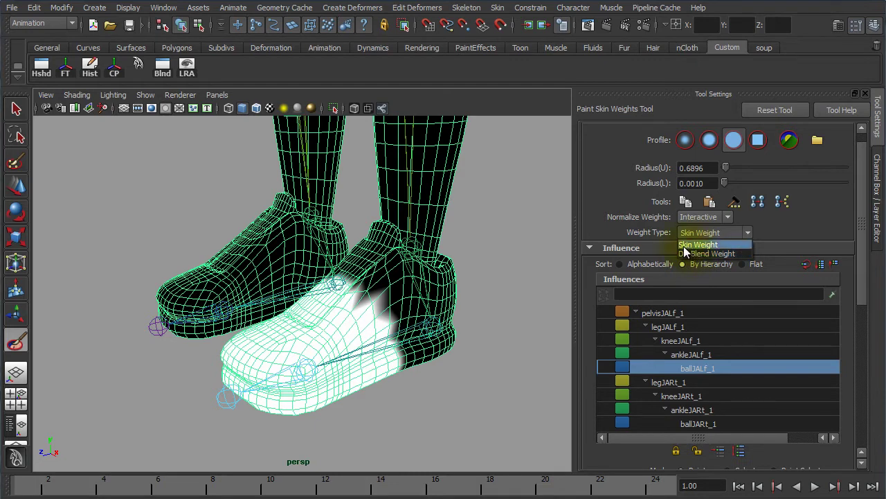
left_click(688, 245)
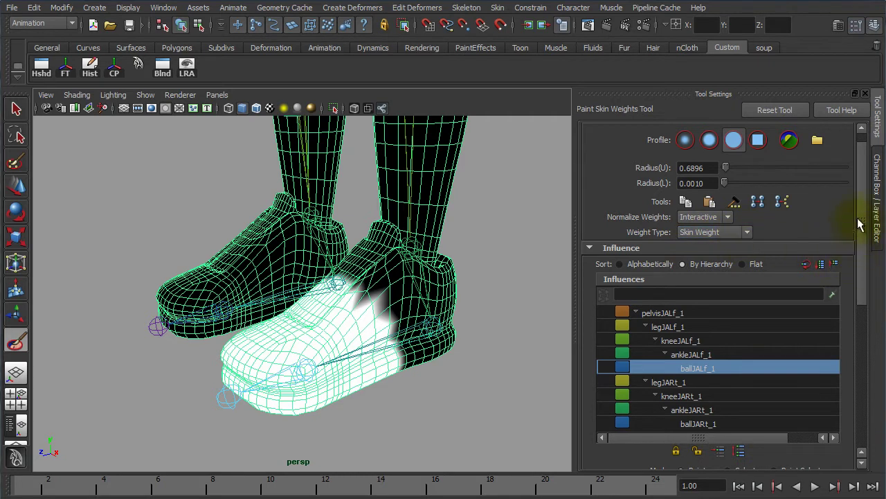
Examine the ballJALf_1 weights across the shoes, legs and shorts, both close up and on the whole mesh
scroll(864, 197, "down", 3)
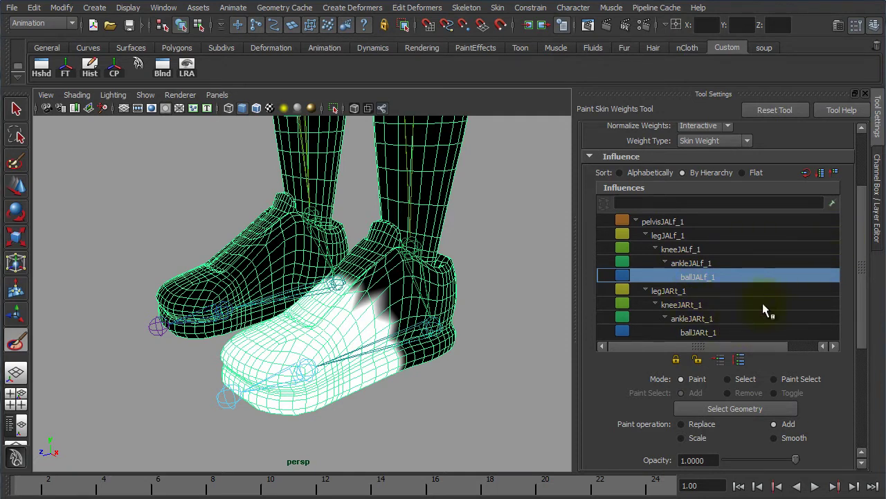
mouse_move(412, 303)
right_mouse_down("alt")
mouse_move(194, 220)
mouse_move(510, 257)
mouse_move(565, 275)
right_mouse_up("alt")
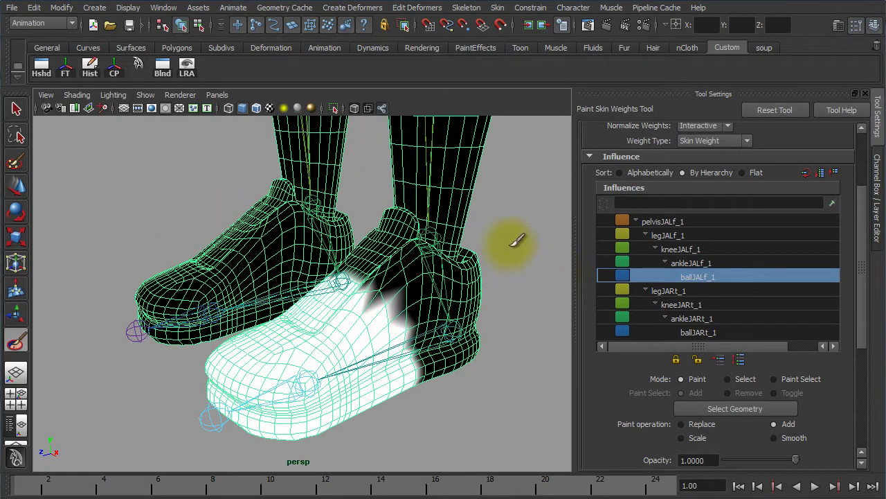
right_click_drag(516, 241, 471, 284, "alt")
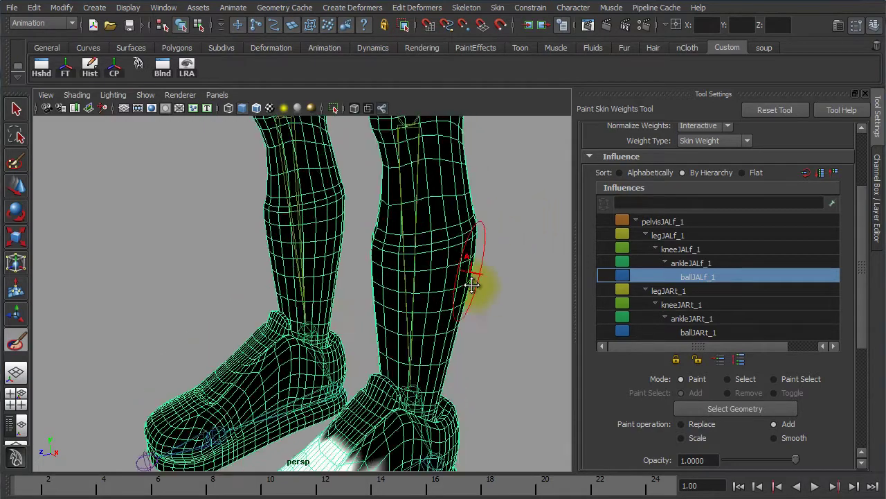
middle_click_drag(472, 284, 486, 436, "alt")
right_click_drag(486, 436, 263, 257, "alt")
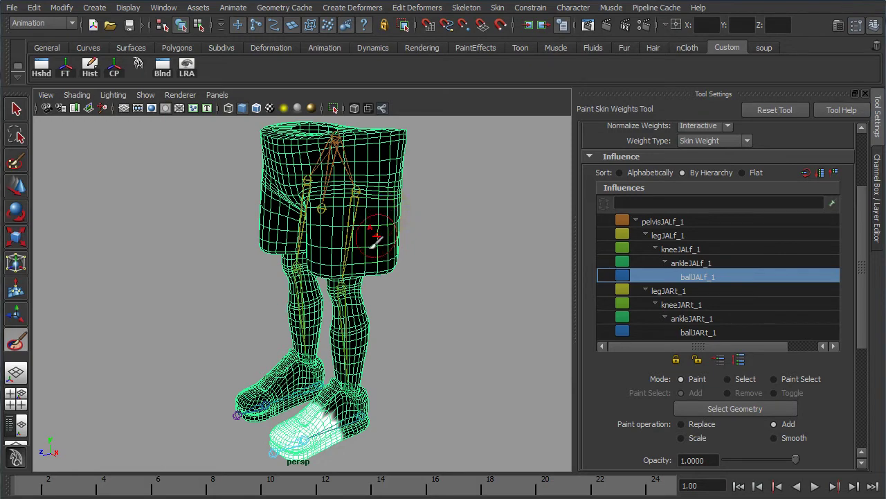
right_click_drag(325, 284, 485, 283, "alt")
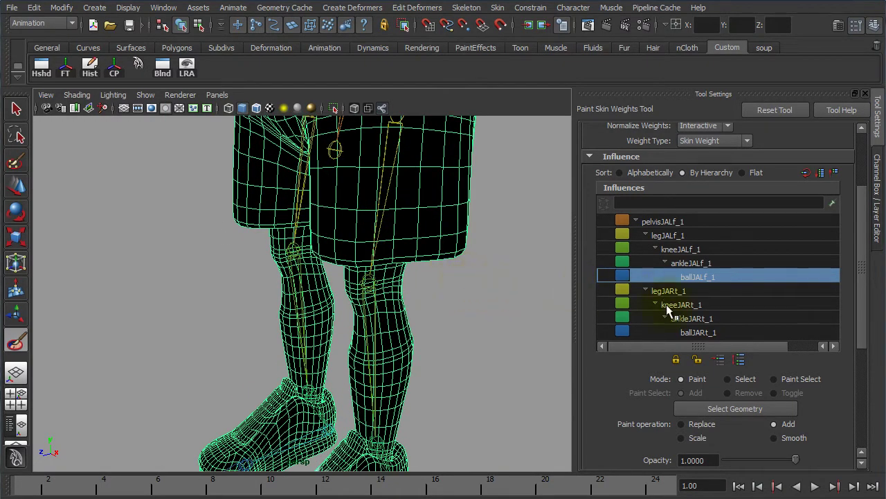
right_click_drag(461, 290, 321, 256, "alt")
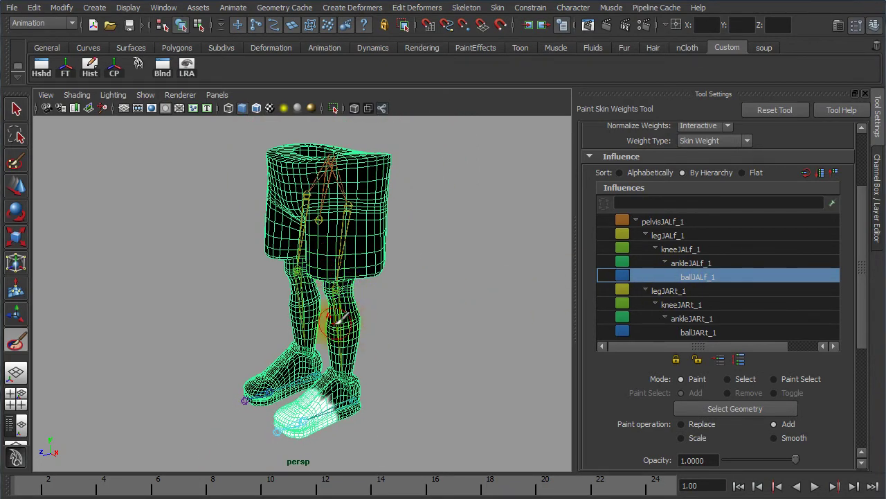
left_click_drag(293, 317, 358, 317, "alt")
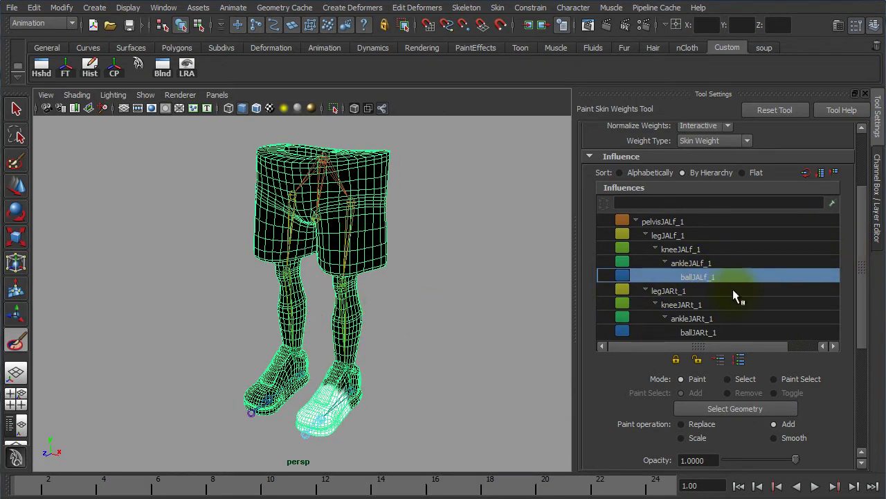
Try the Replace paint operation and switch back to Add
left_click_drag(861, 267, 862, 303)
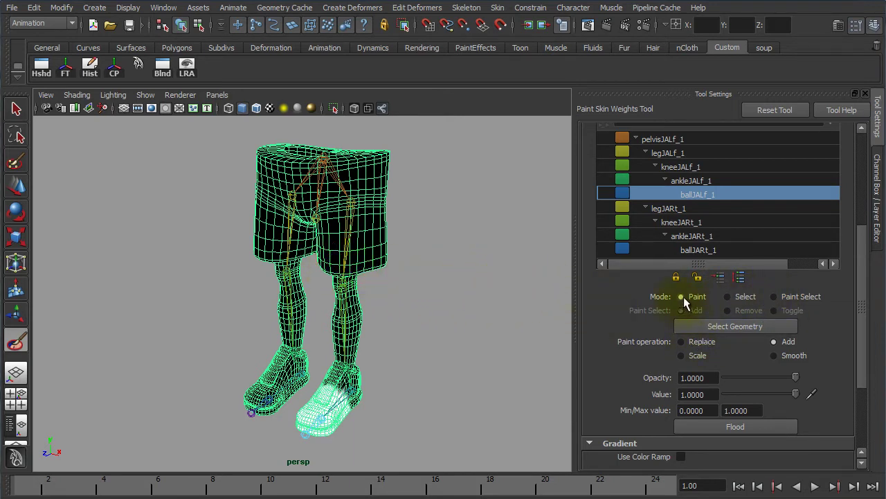
left_click_drag(862, 266, 863, 308)
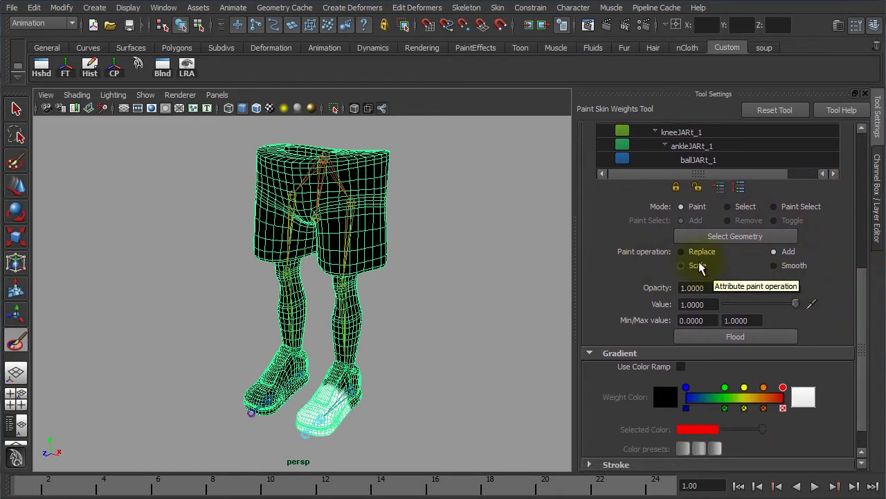
left_click(681, 253)
left_click(775, 252)
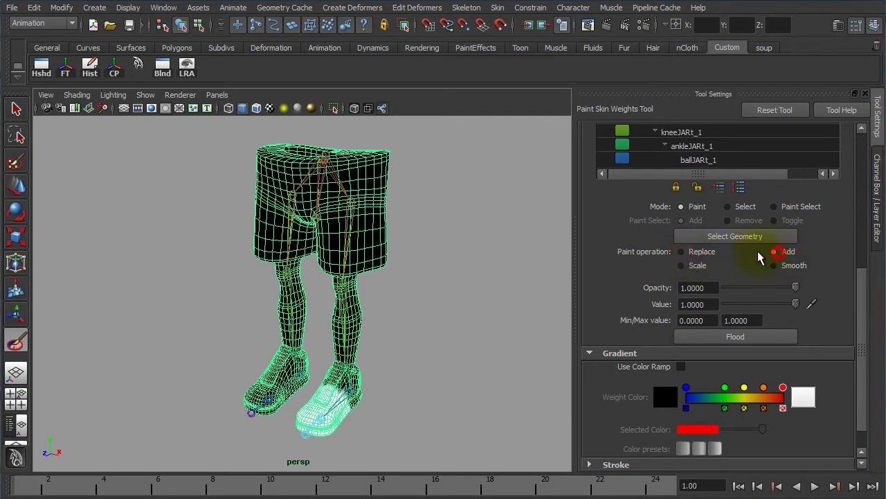
Switch the paint operation to Replace and set the opacity to 1 and the value to 0 for painting the left shoe
left_click(681, 253)
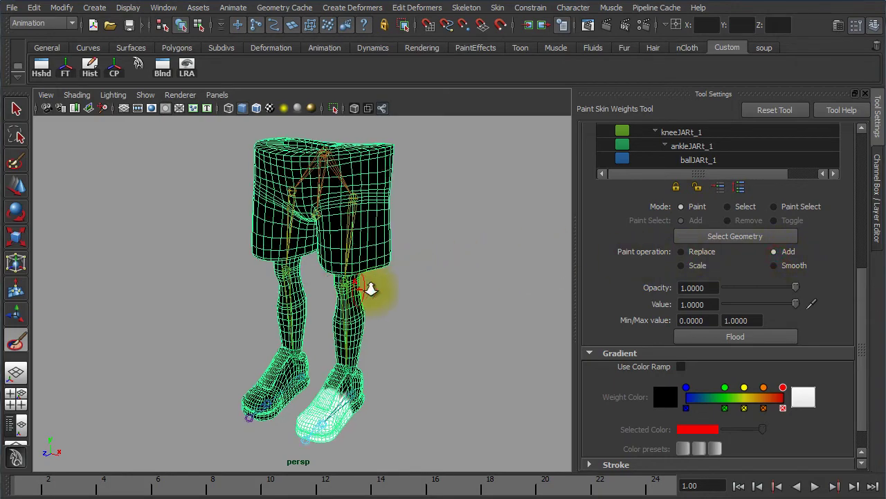
right_click_drag(367, 287, 529, 300, "alt")
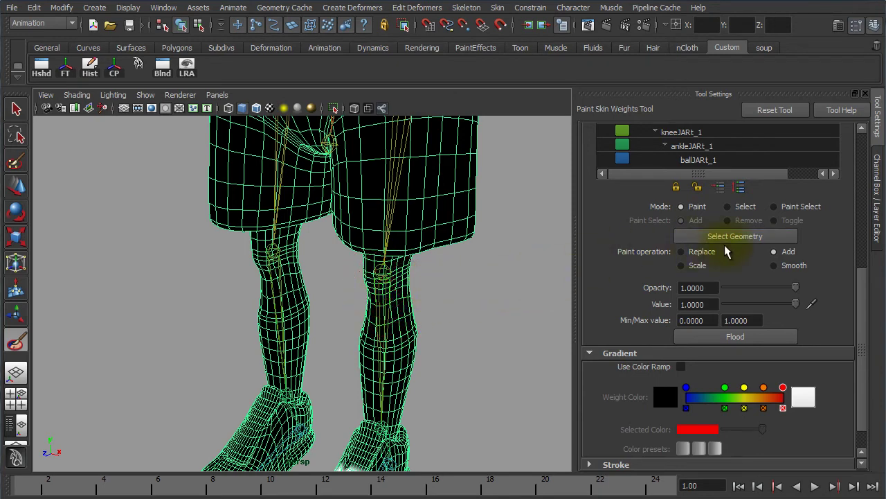
middle_click_drag(497, 339, 478, 183, "alt")
mouse_move(441, 250)
left_mouse_down("alt")
mouse_move(370, 243)
mouse_move(344, 251)
left_mouse_up("alt")
right_click_drag(342, 300, 476, 311, "alt")
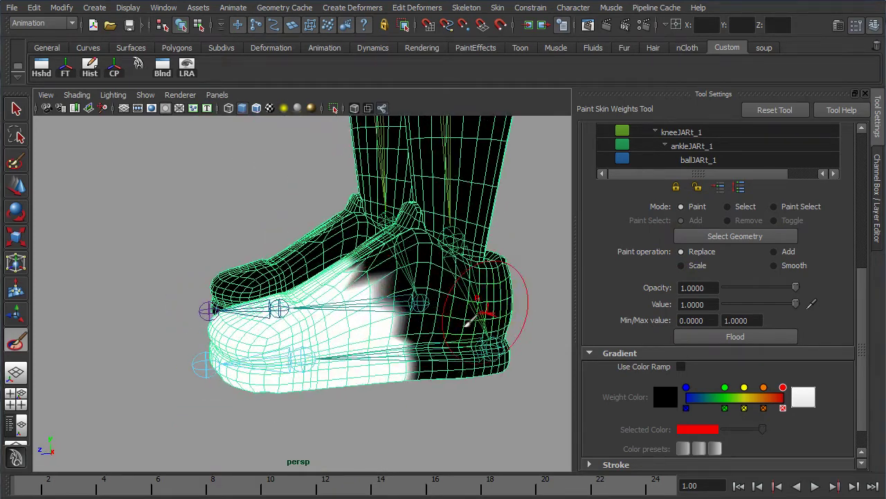
left_click(711, 288)
type("0")
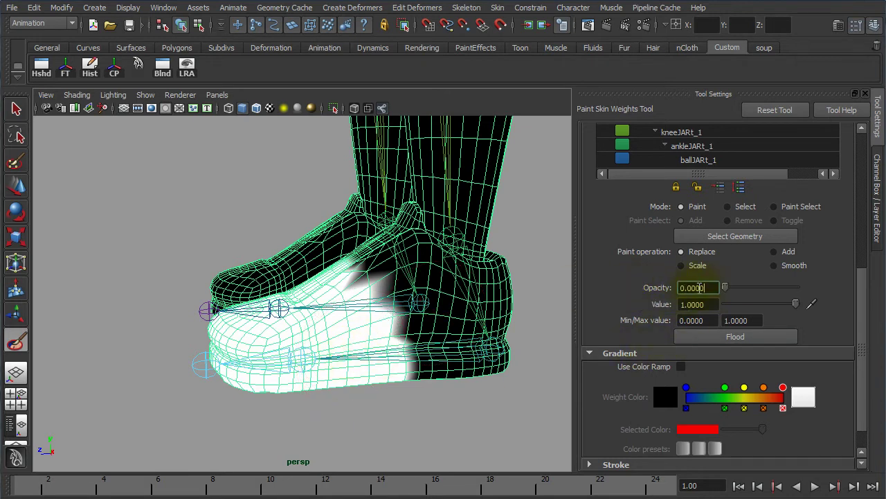
left_click(708, 287)
type("0")
left_click(713, 304)
type("0")
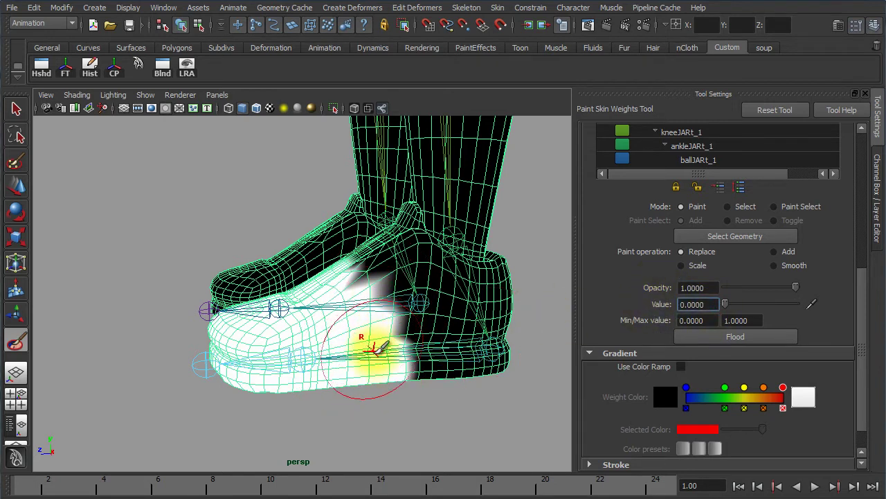
Try replacing the ballJALf_1 weights with 0 across the middle of the left shoe's outer side and undo the stroke
right_click_drag(389, 311, 308, 298, "alt")
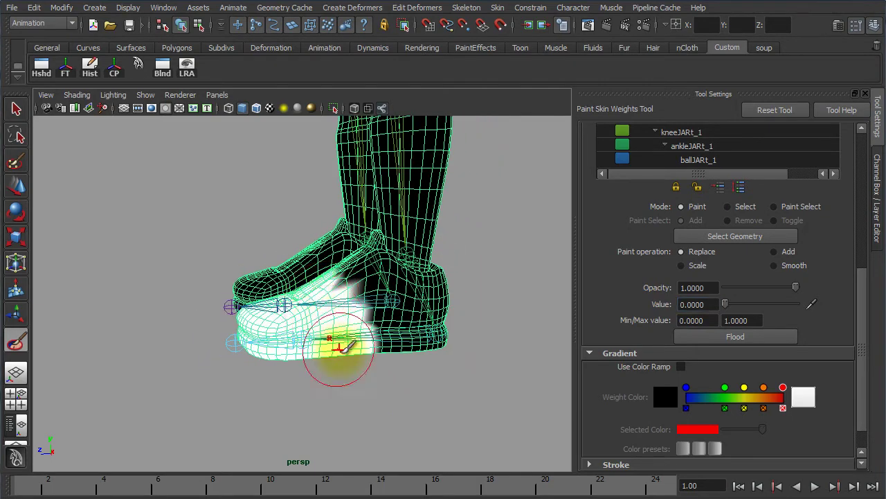
middle_click_drag(361, 313, 353, 380, "alt")
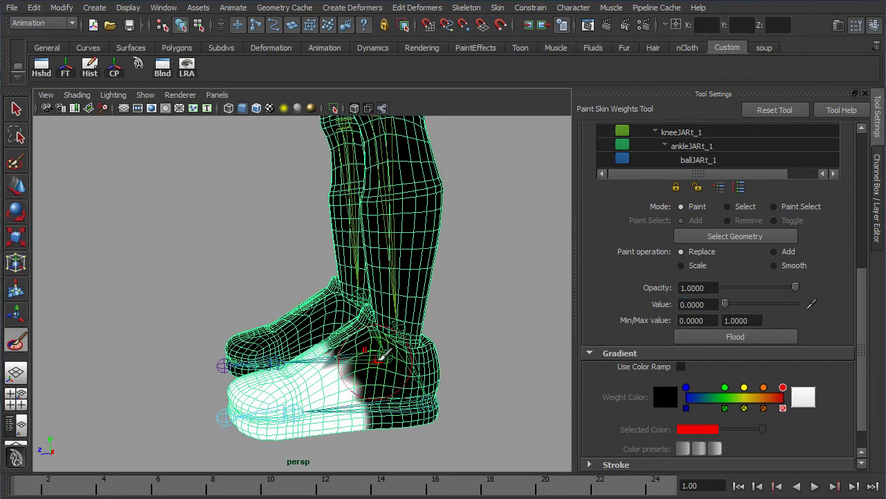
mouse_move(392, 344)
right_mouse_down("alt")
mouse_move(332, 357)
mouse_move(332, 271)
right_mouse_up("alt")
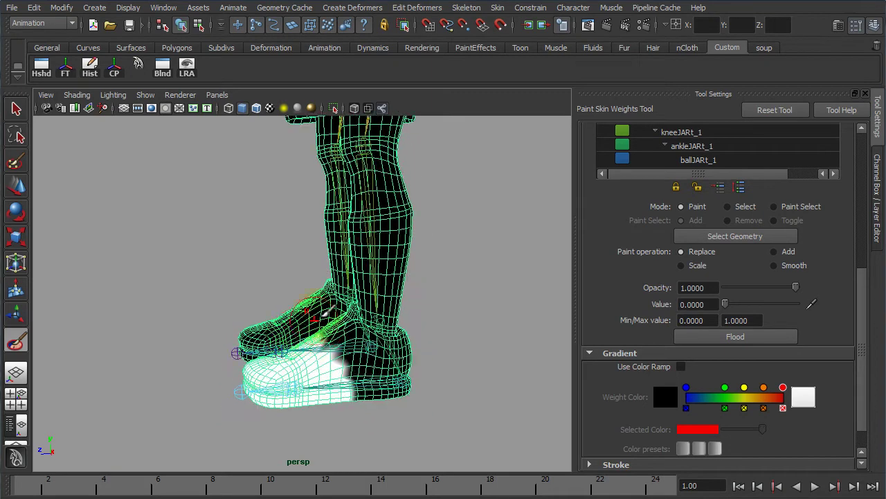
mouse_move(392, 209)
middle_mouse_down("alt")
mouse_move(346, 226)
mouse_move(335, 217)
middle_mouse_up("alt")
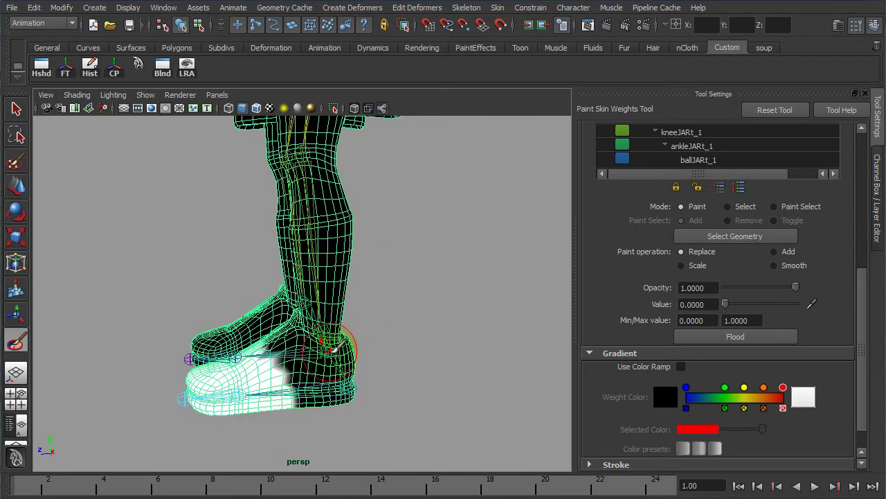
middle_click_drag(367, 297, 390, 323, "alt")
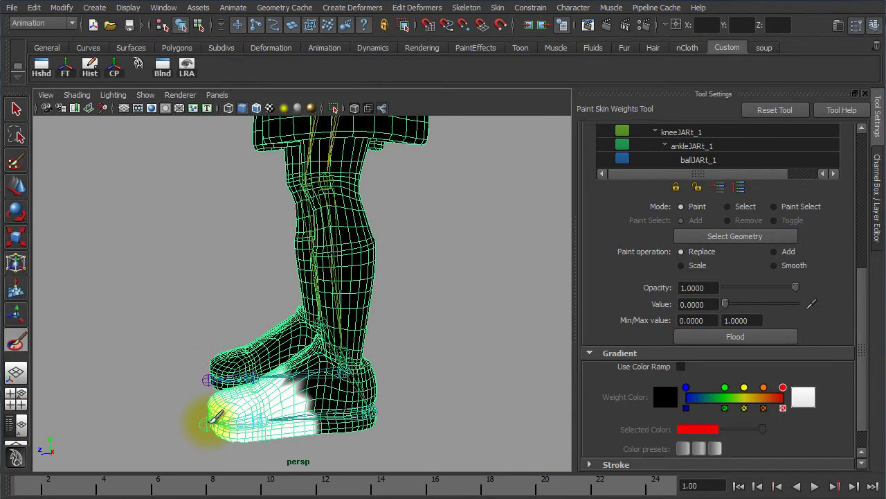
mouse_move(352, 283)
middle_mouse_down("alt")
mouse_move(351, 333)
mouse_move(367, 131)
middle_mouse_up("alt")
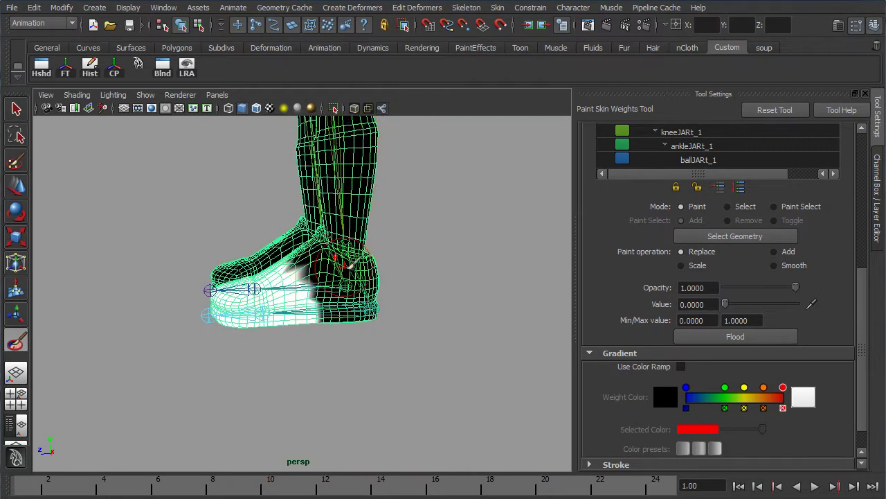
right_click_drag(356, 267, 507, 277, "alt")
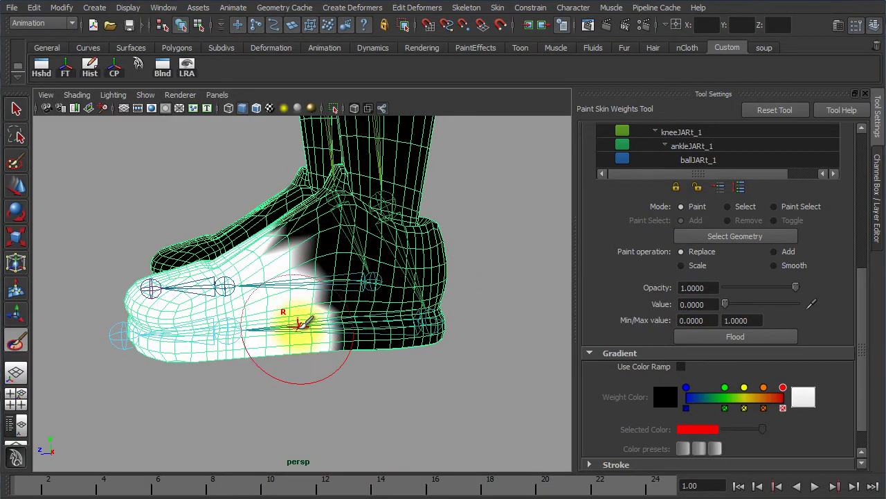
mouse_move(290, 323)
left_mouse_down("alt")
mouse_move(255, 347)
mouse_move(295, 340)
left_mouse_up("alt")
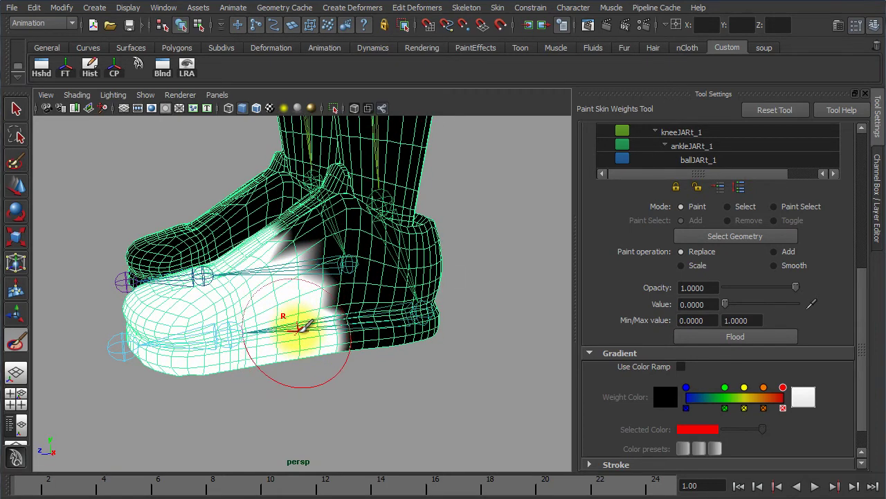
left_click_drag(293, 271, 305, 327)
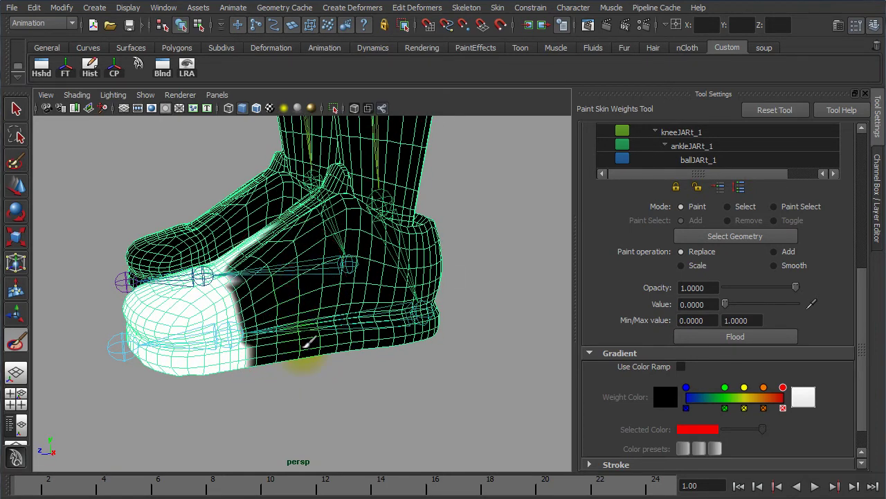
key("ctrl+z")
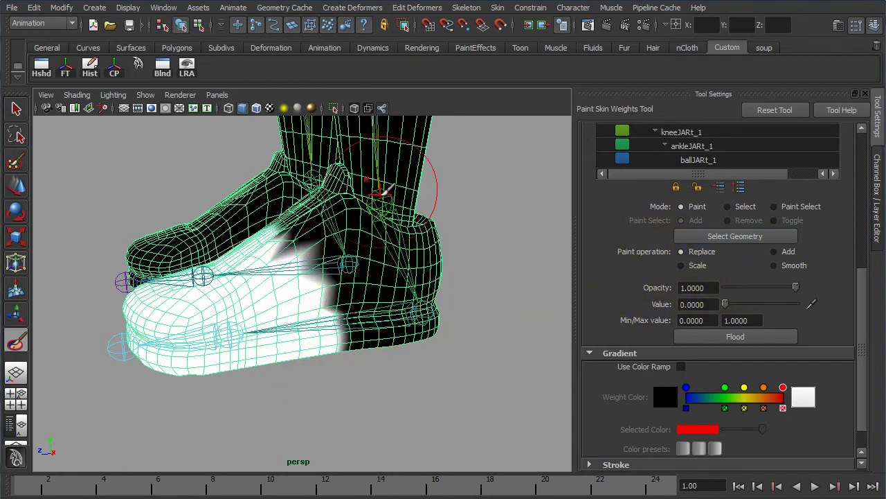
Make the left ankle joint the active influence and replace the weights across the middle of the left shoe with value 1
mouse_move(383, 199)
right_mouse_down()
mouse_move(377, 185)
mouse_move(377, 253)
right_mouse_up()
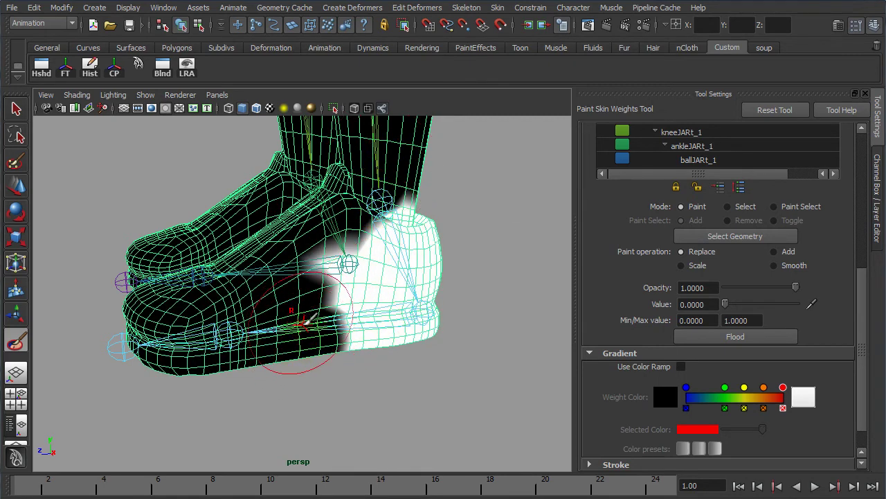
double_click(706, 304)
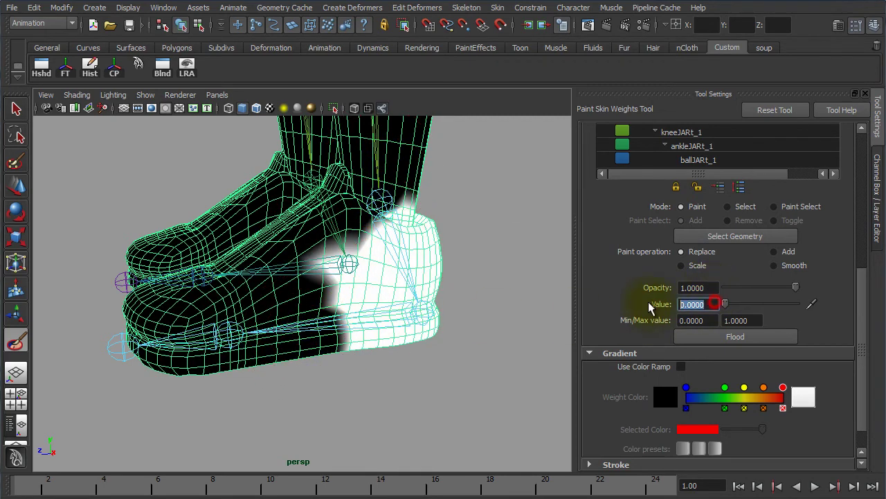
type("1")
key("Return")
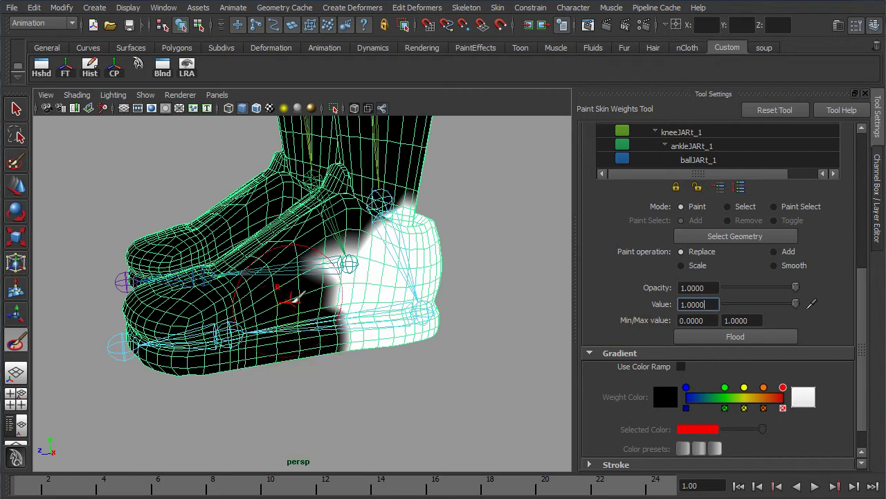
left_click_drag(286, 297, 299, 345)
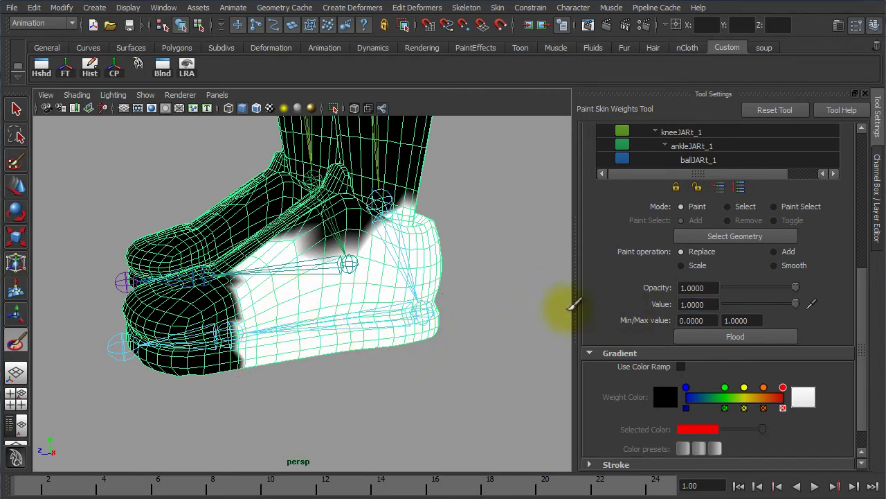
Make ballJALf_1 the active influence and replace its weights on the middle of the left shoe with value 0.1
right_click(227, 336)
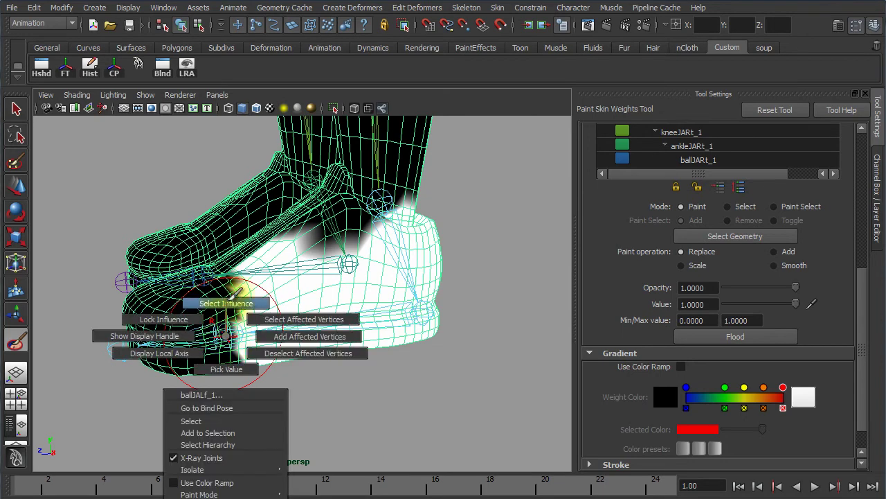
left_click(227, 303)
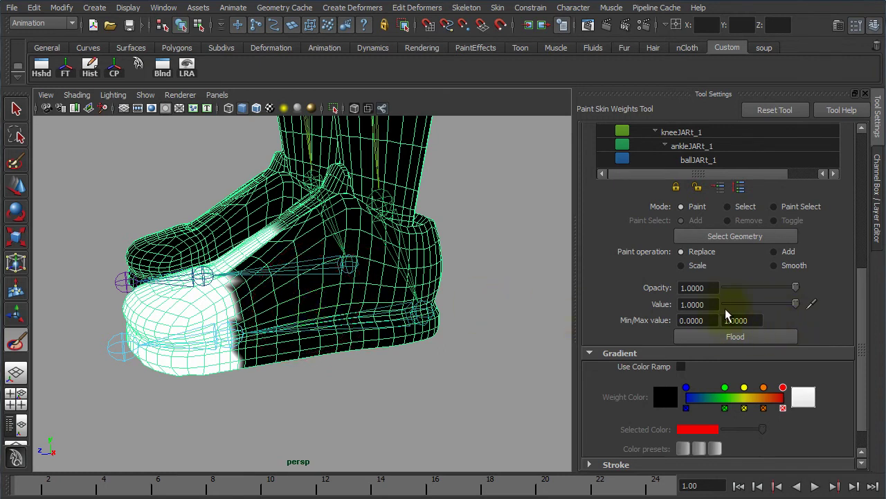
left_click_drag(719, 304, 673, 306)
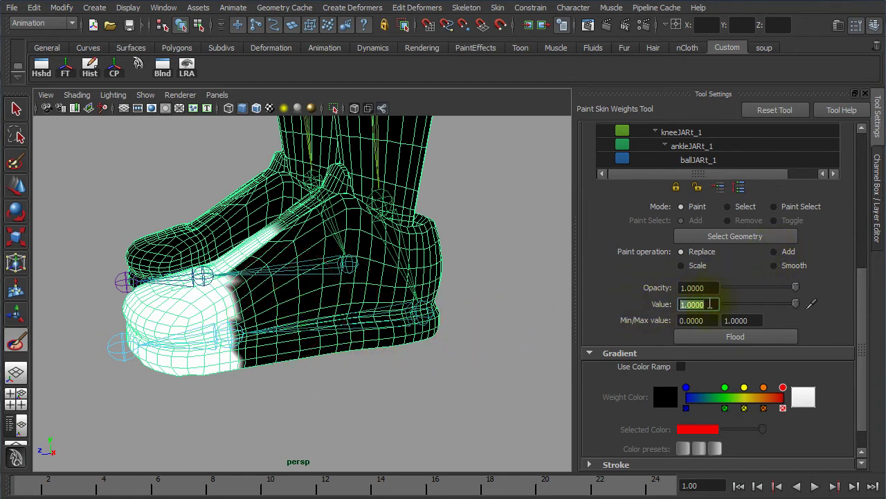
type(".1")
key("Return")
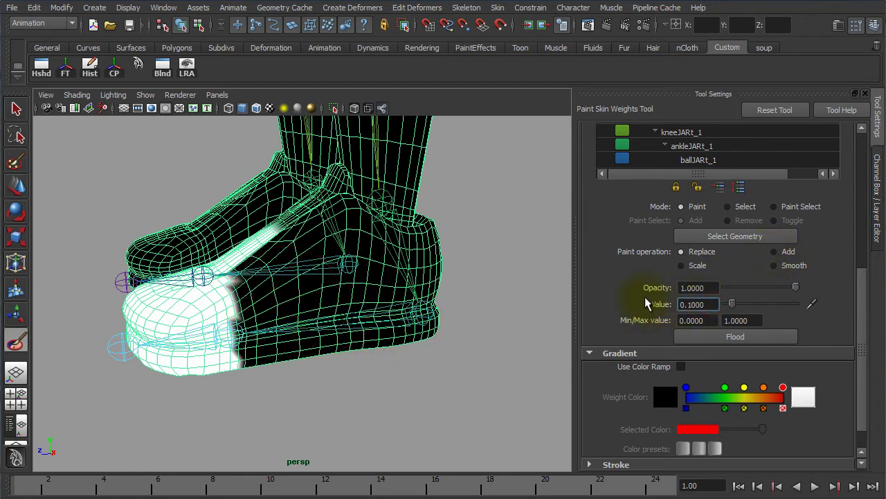
left_click(297, 308)
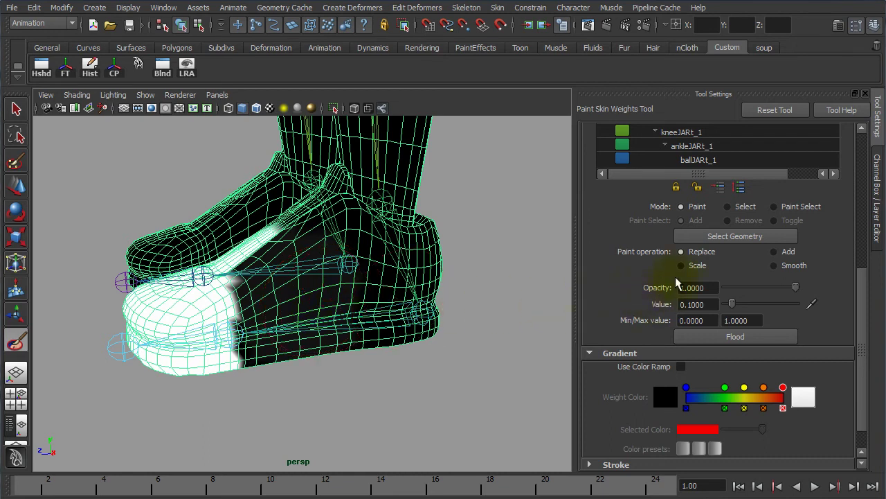
Switch the paint operation to Add for the ballJALf_1 weights on the left shoe
left_click(775, 252)
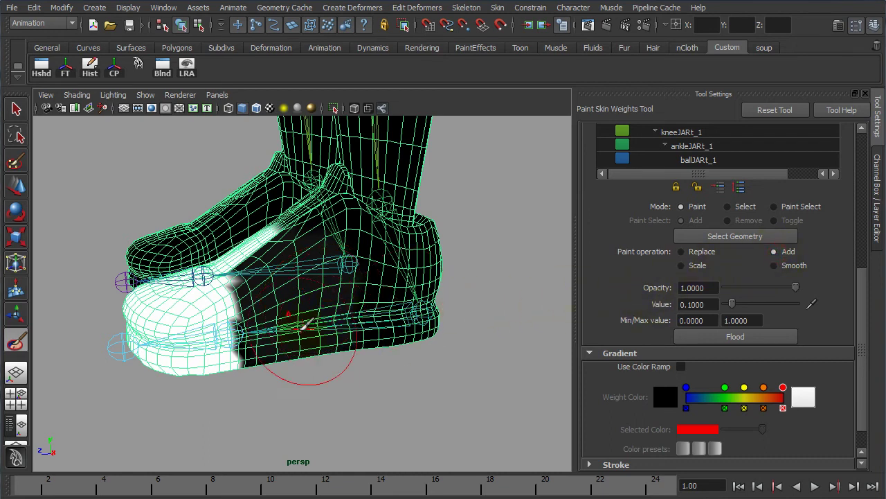